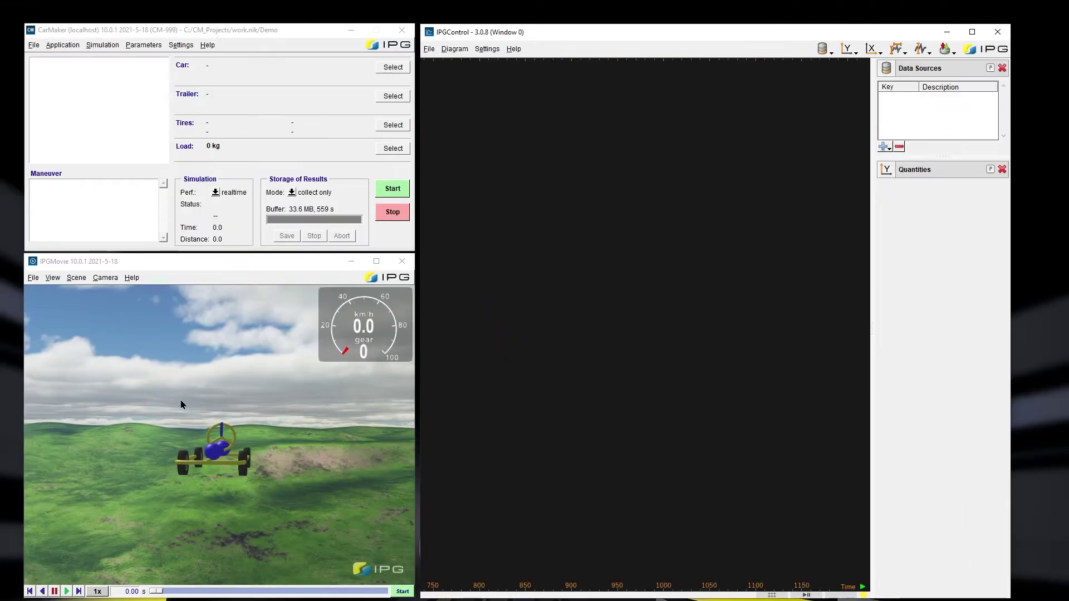
# Step: Draw a straight road segment in the Scenario Editor and set its length to 10000 m
pyautogui.click(142, 46)
pyautogui.click(146, 114)
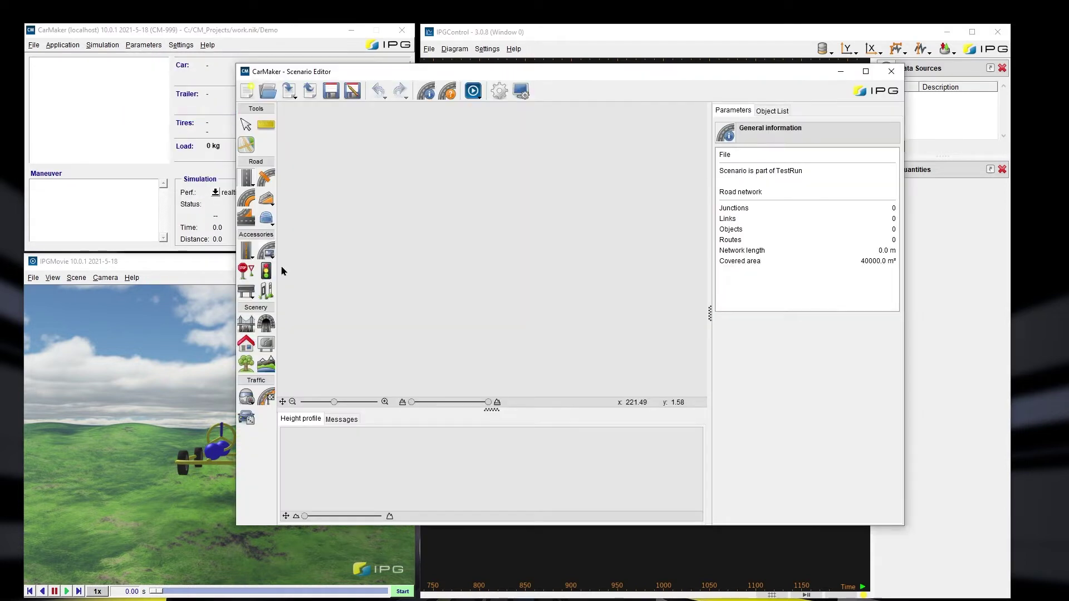
pyautogui.click(330, 267)
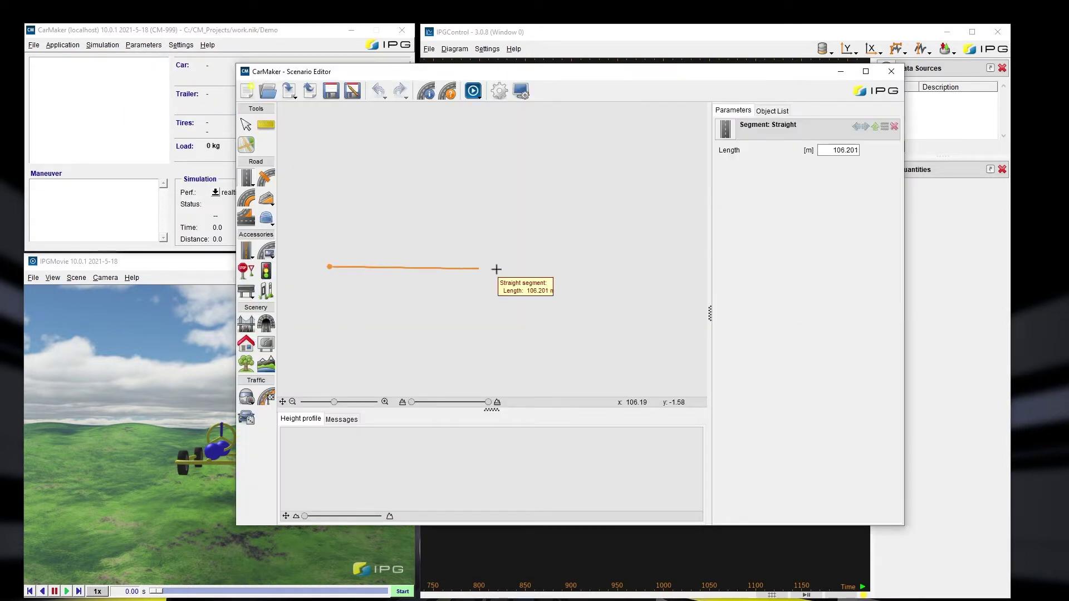
pyautogui.click(589, 268)
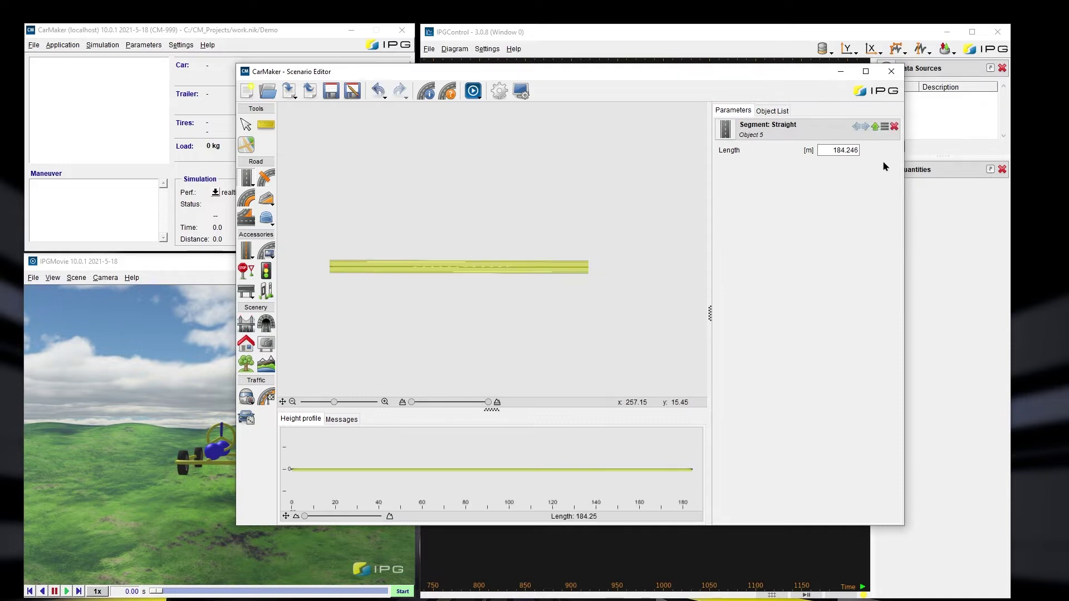
pyautogui.write('10000')
pyautogui.press('Return')
# Step: Create a route along the lower lane of the straight road and close the Scenario Editor
pyautogui.click(392, 282)
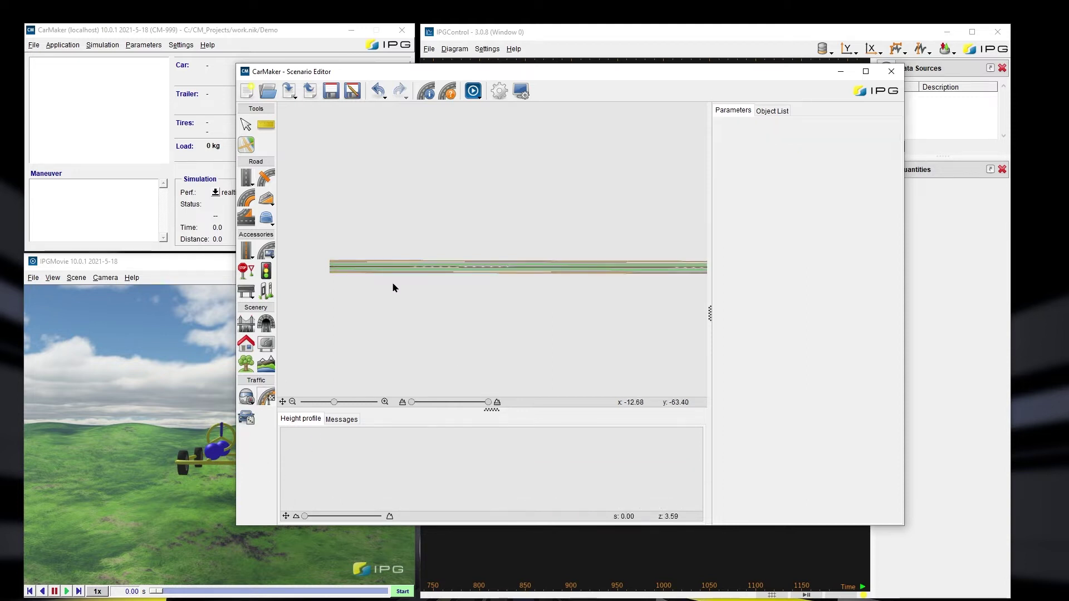
pyautogui.scroll(2, 428, 268)
pyautogui.click(427, 268)
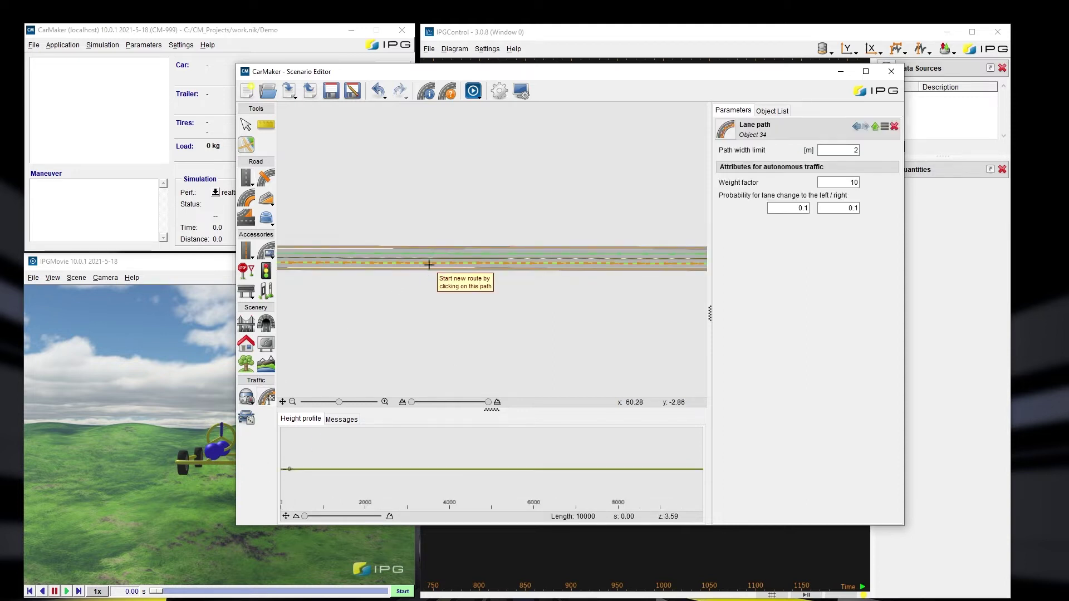
pyautogui.click(432, 284)
pyautogui.click(434, 267)
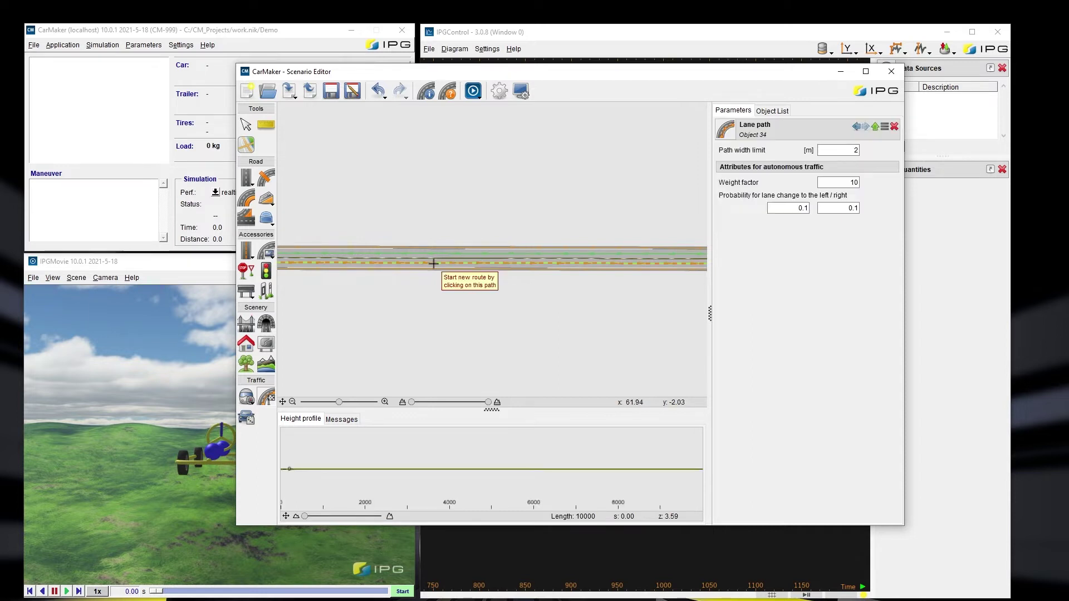
pyautogui.click(432, 281)
pyautogui.click(892, 72)
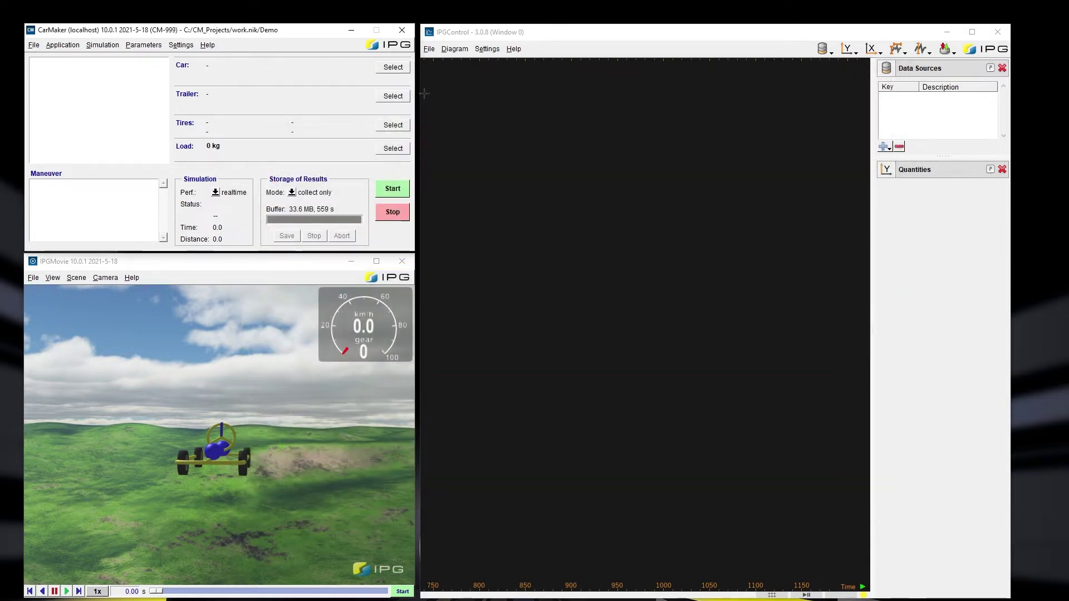
# Step: Load the product example vehicle DemoCar as the test car
pyautogui.click(395, 68)
pyautogui.scroll(-4, 503, 366)
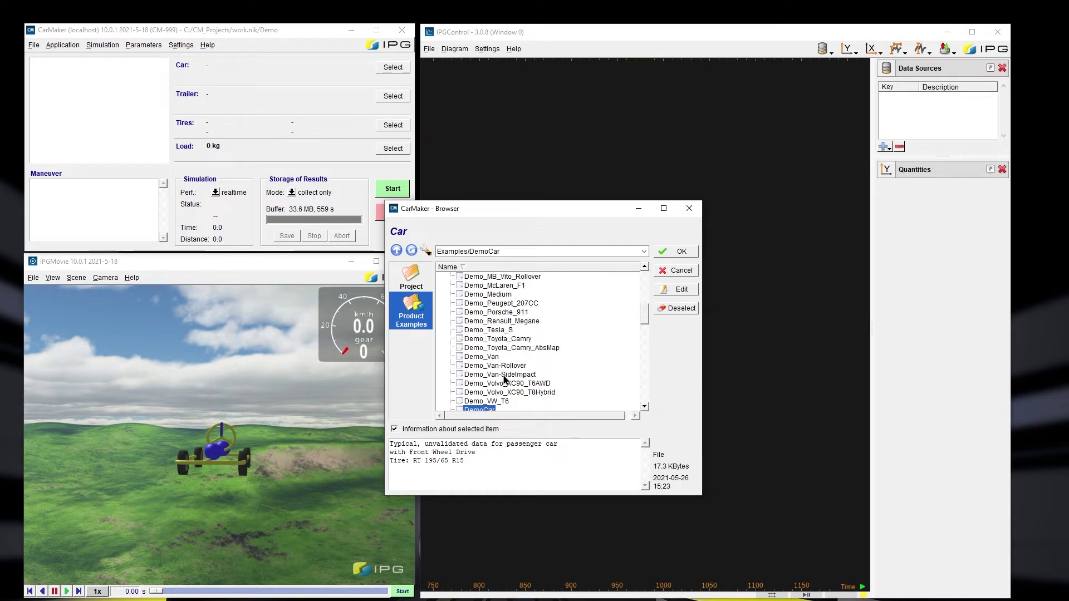
pyautogui.doubleClick(488, 340)
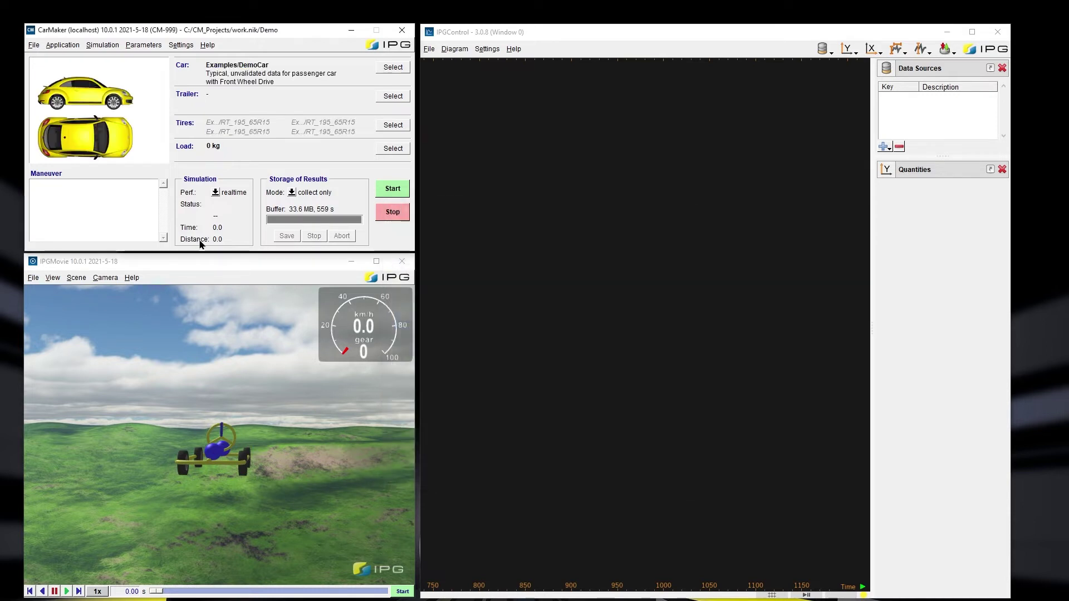
# Step: Add a new maneuver step and set its duration to 500 s
pyautogui.doubleClick(85, 196)
pyautogui.click(295, 494)
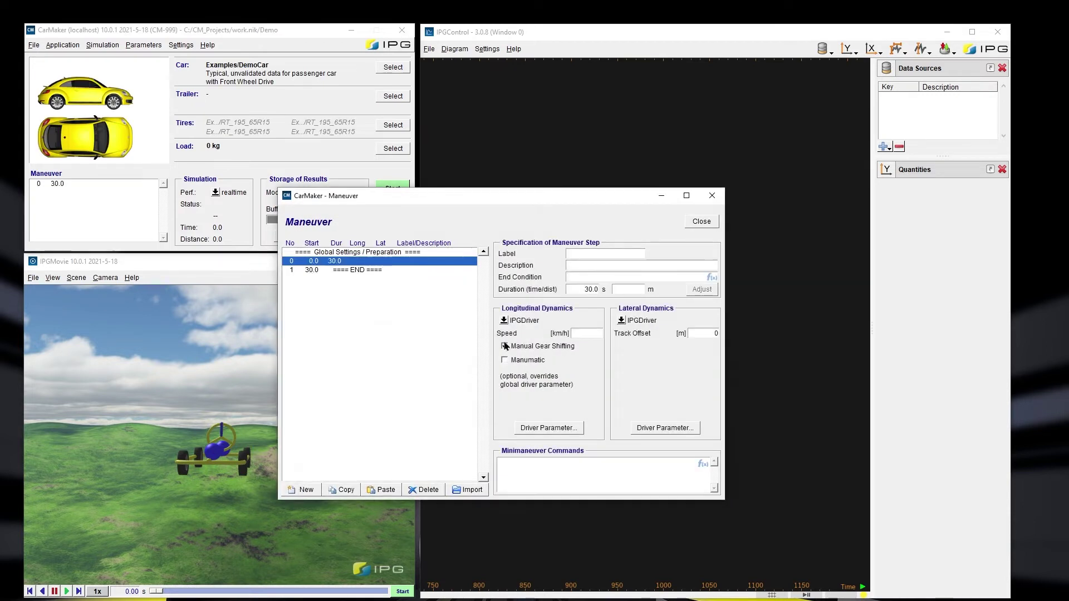
pyautogui.moveTo(579, 290); pyautogui.dragTo(601, 290)
pyautogui.write('500')
# Step: Set the longitudinal dynamics to Speed Profile and load VelProfile.ascii as its input file, adapting the configuration
pyautogui.click(504, 321)
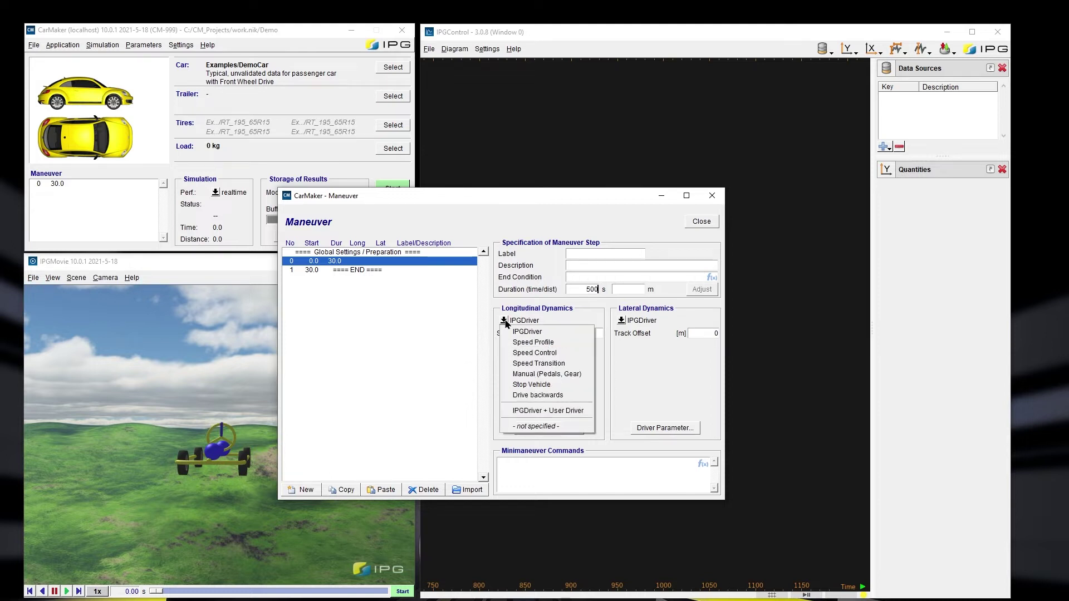
pyautogui.click(526, 342)
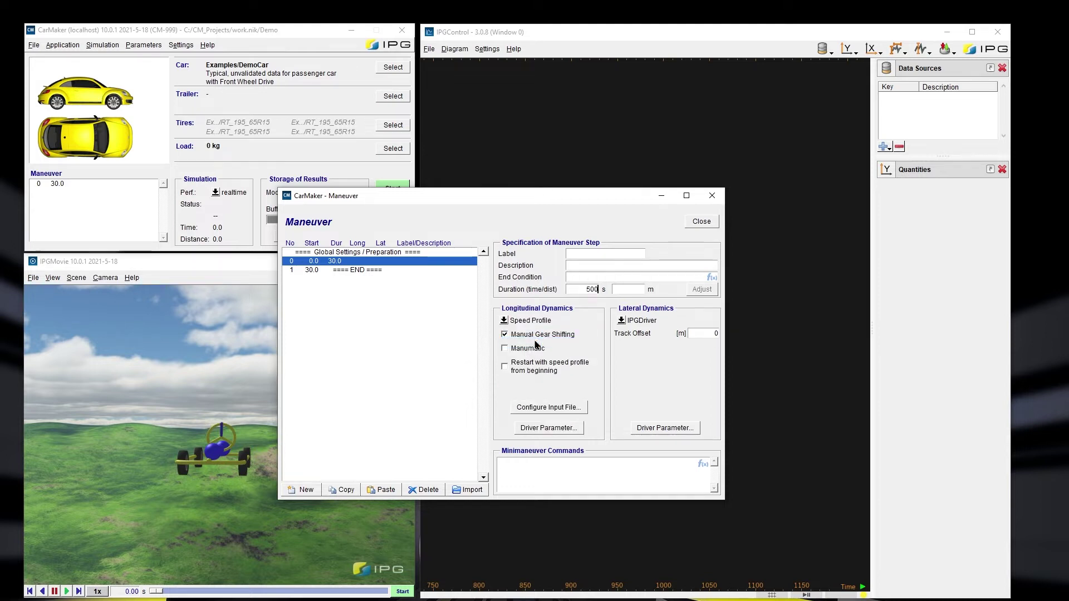
pyautogui.click(543, 407)
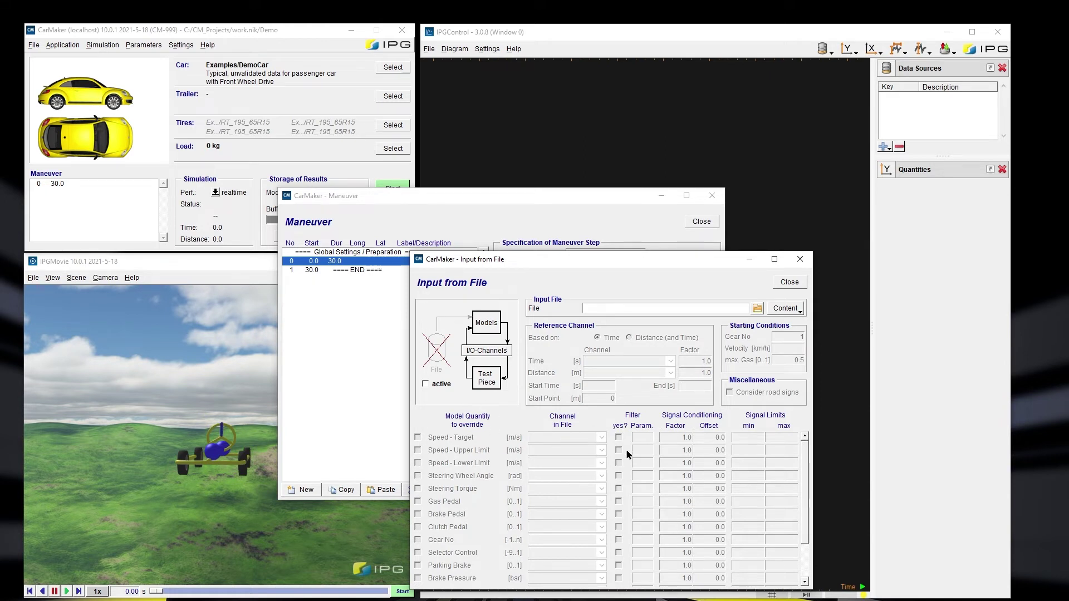
pyautogui.click(757, 309)
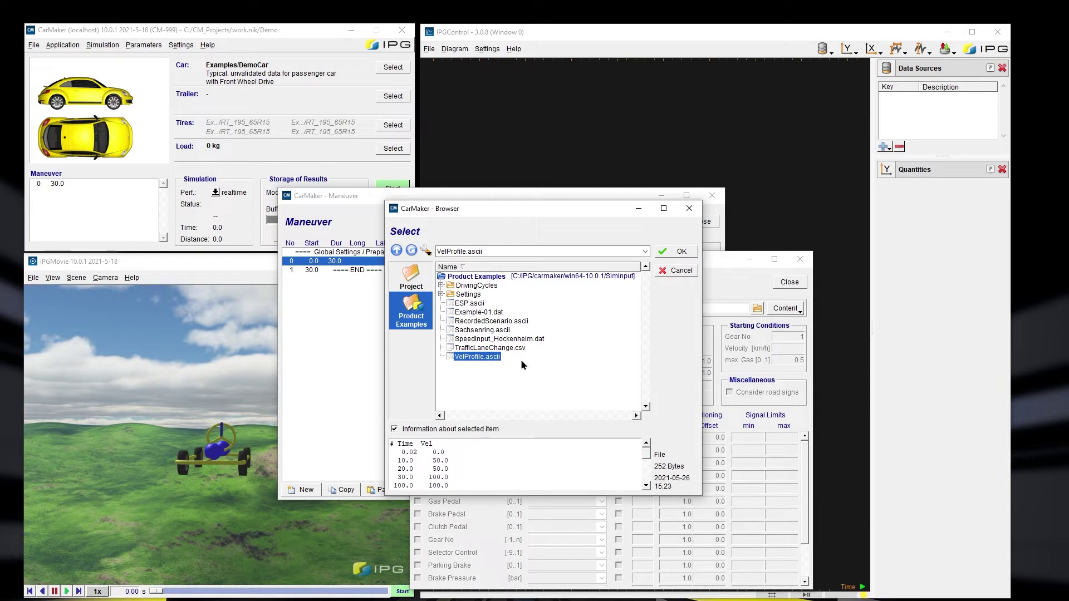
pyautogui.click(677, 252)
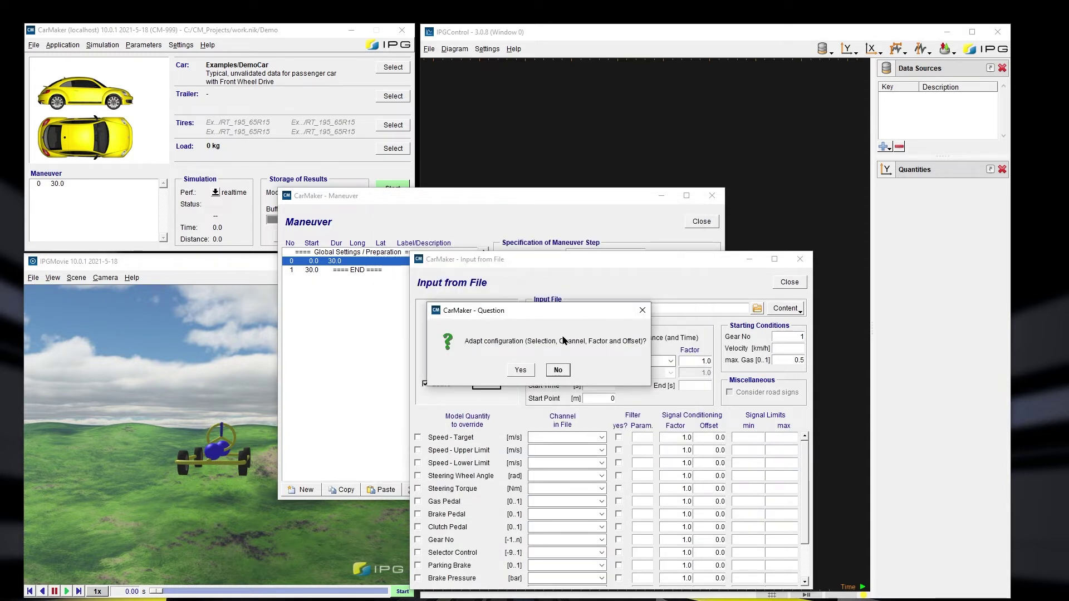
pyautogui.click(520, 370)
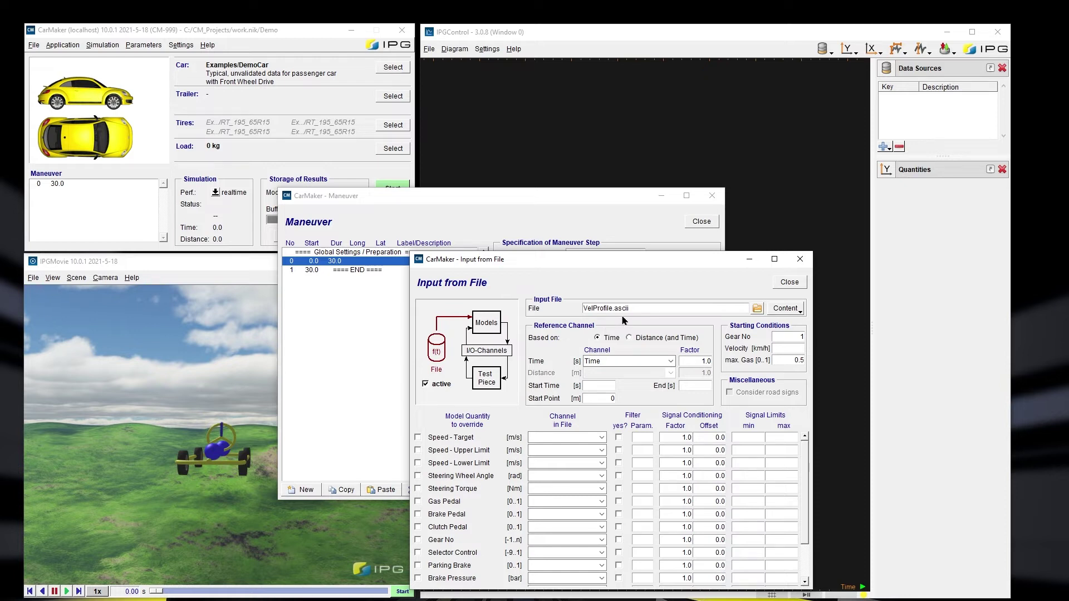
# Step: Open VelProfile.ascii in the text editor and narrow its window to inspect the time and velocity columns
pyautogui.click(789, 313)
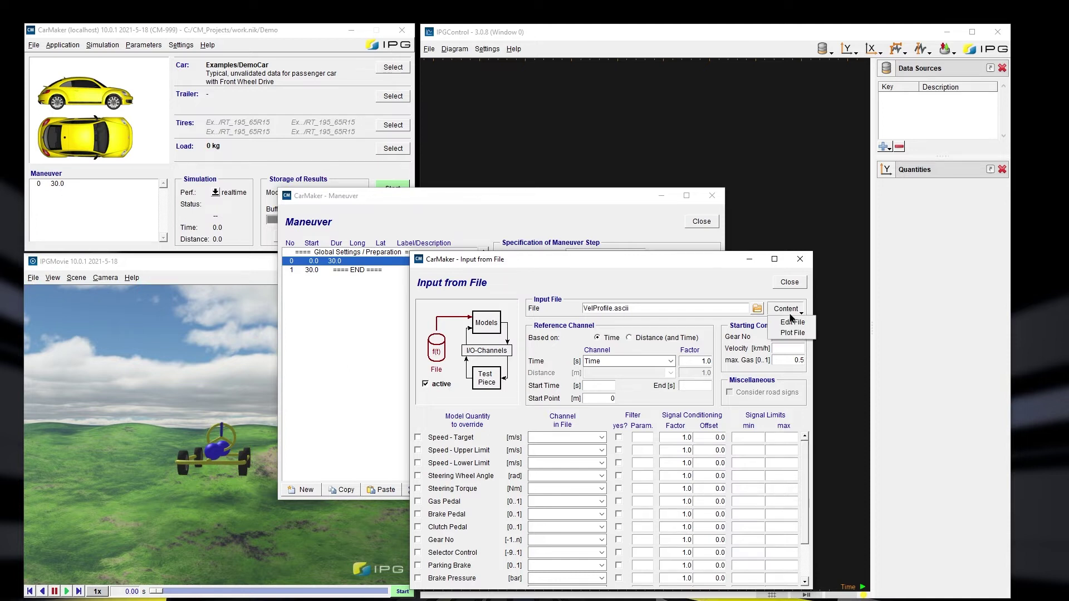
pyautogui.click(793, 322)
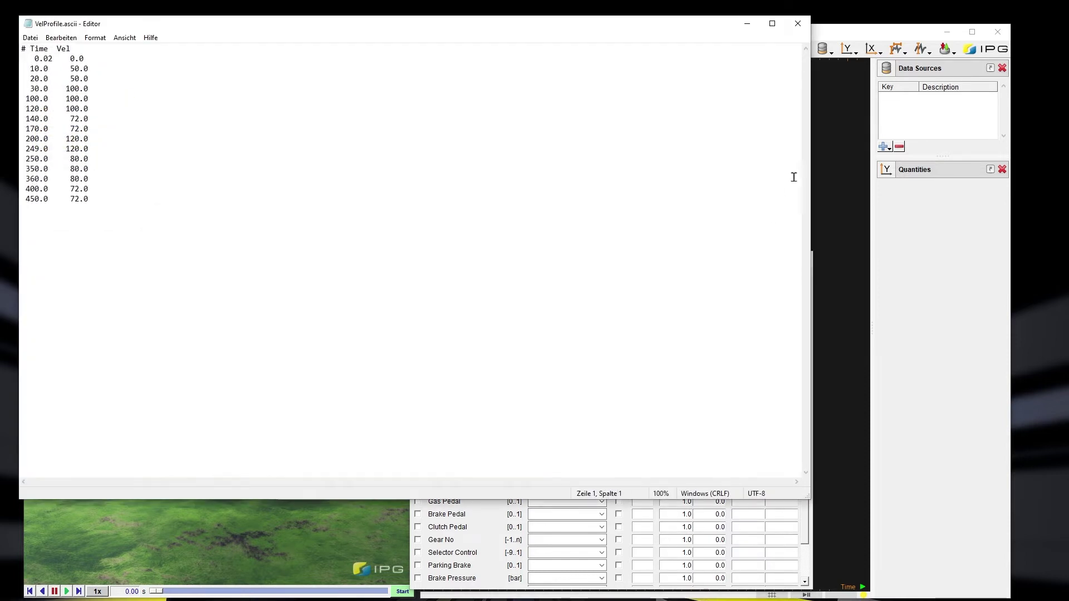
pyautogui.moveTo(808, 171); pyautogui.dragTo(336, 170)
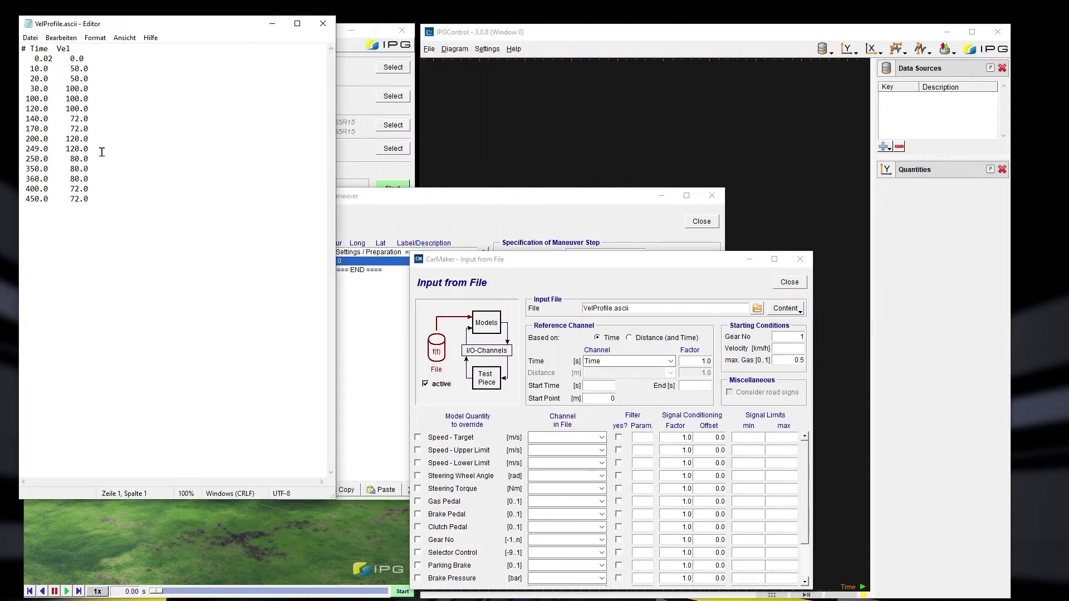
# Step: Plot VelProfile.ascii in IPGControl, fit the diagram totally and highlight the Vel curve
pyautogui.click(791, 310)
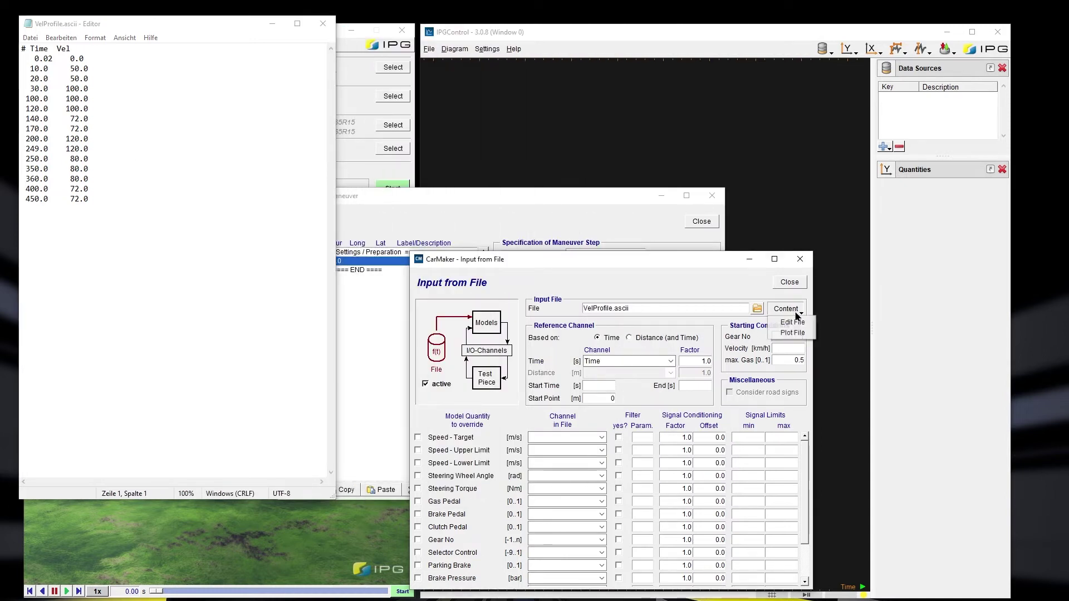
pyautogui.click(802, 333)
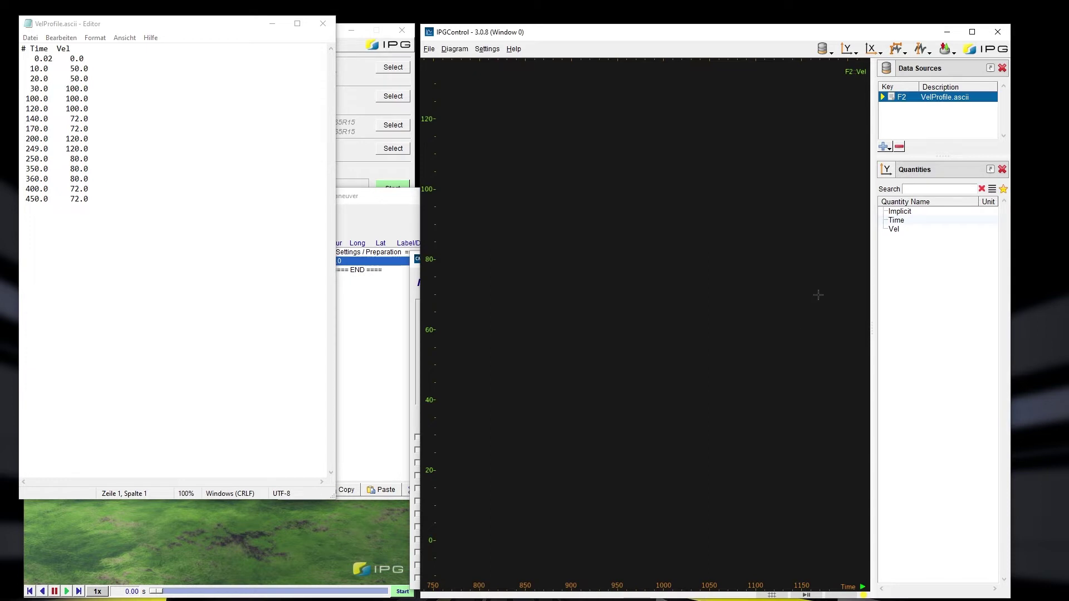
pyautogui.rightClick(677, 243)
pyautogui.click(681, 245)
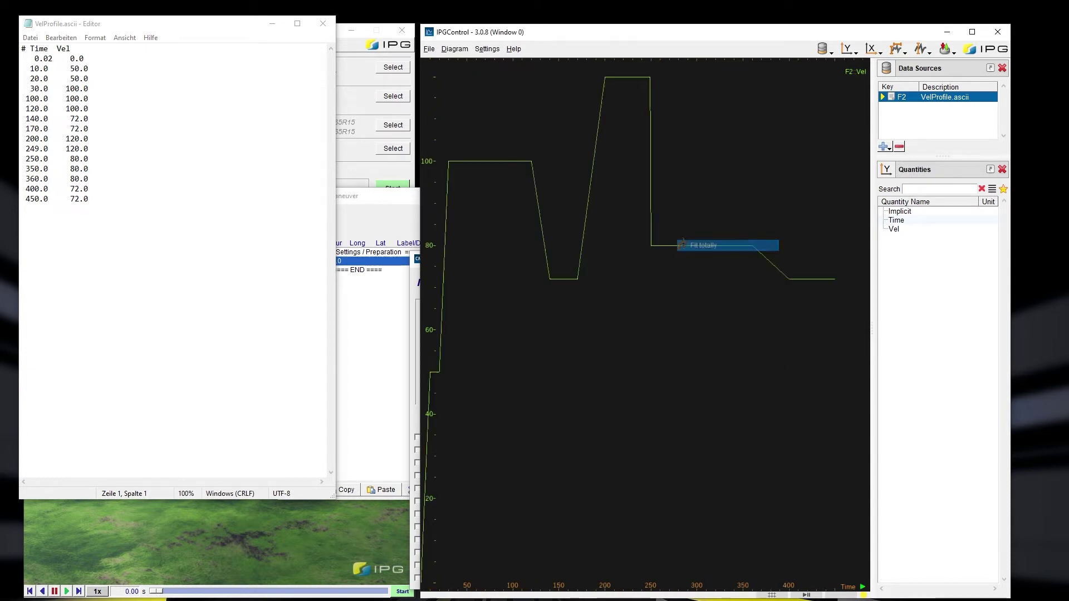
pyautogui.click(852, 71)
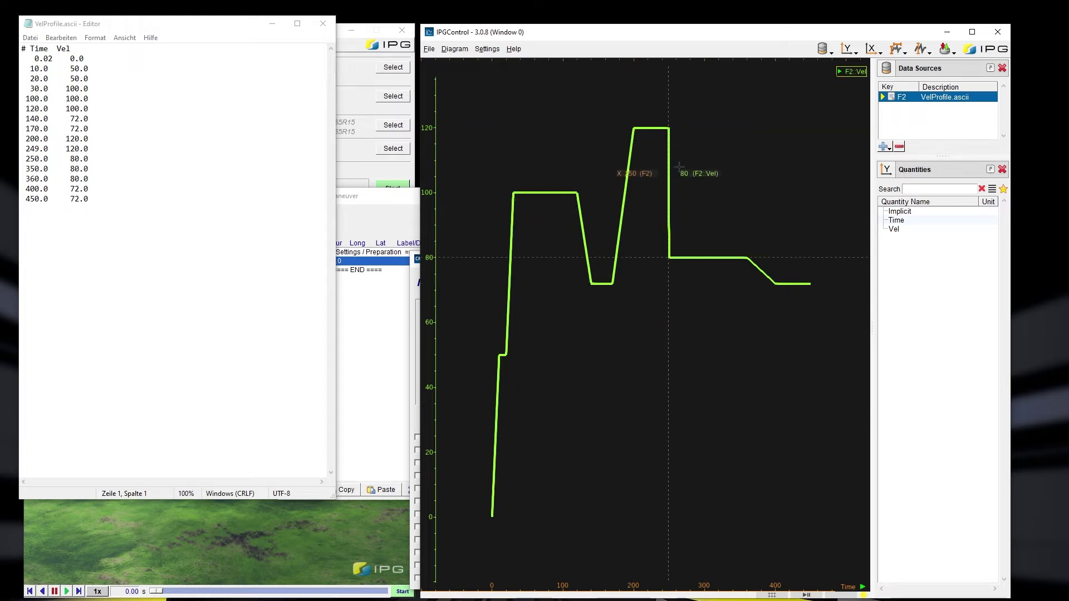
# Step: Override the Speed - Target quantity with the Vel channel of the input file
pyautogui.click(413, 280)
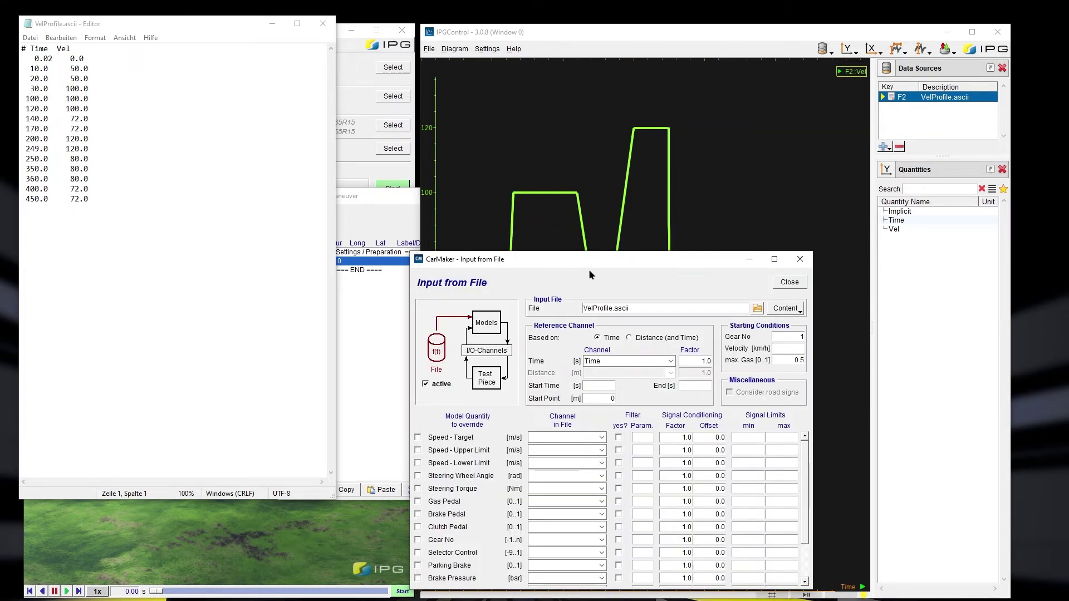
pyautogui.moveTo(588, 258); pyautogui.dragTo(542, 178)
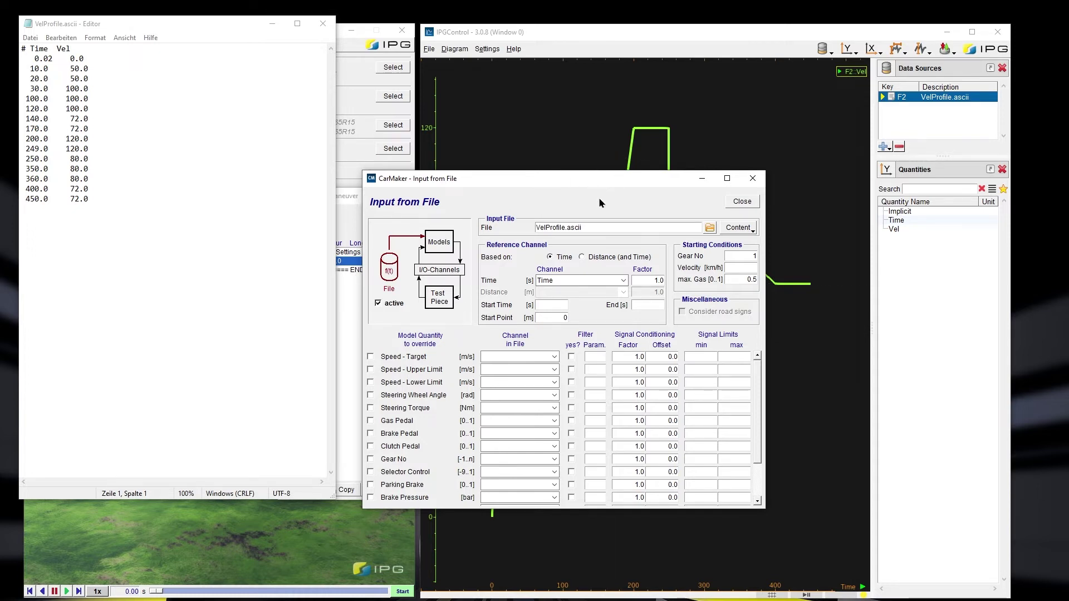
pyautogui.click(371, 357)
pyautogui.click(545, 357)
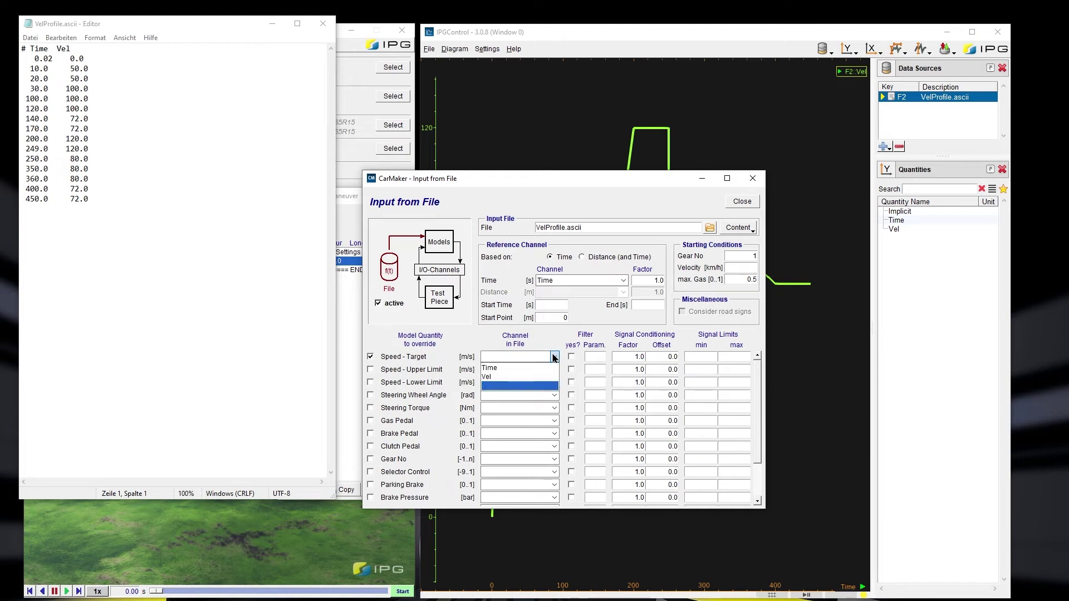
pyautogui.click(522, 377)
pyautogui.click(570, 280)
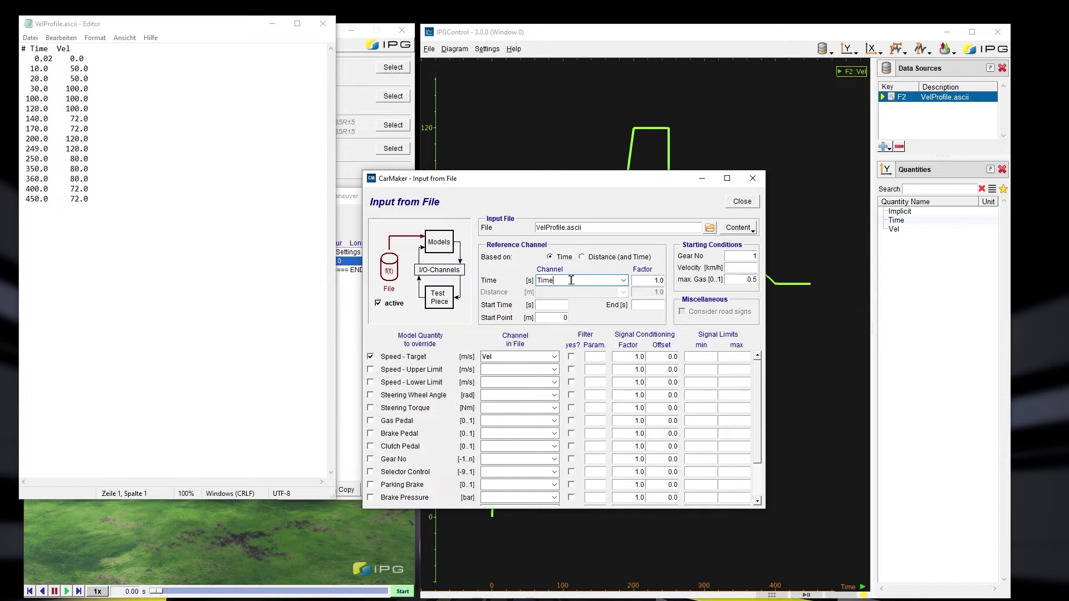
pyautogui.moveTo(571, 280); pyautogui.dragTo(535, 281)
pyautogui.click(657, 281)
pyautogui.doubleClick(657, 281)
pyautogui.click(621, 355)
# Step: Try a starting gear number of 2 in the starting conditions, then restore it to 1
pyautogui.doubleClick(752, 259)
pyautogui.write('2')
pyautogui.click(753, 267)
pyautogui.moveTo(743, 267); pyautogui.dragTo(773, 256)
pyautogui.press('BackSpace')
pyautogui.write('1')
# Step: Close the file input settings, minimize the velocity profile text file, and start and connect the CarMaker application
pyautogui.click(743, 201)
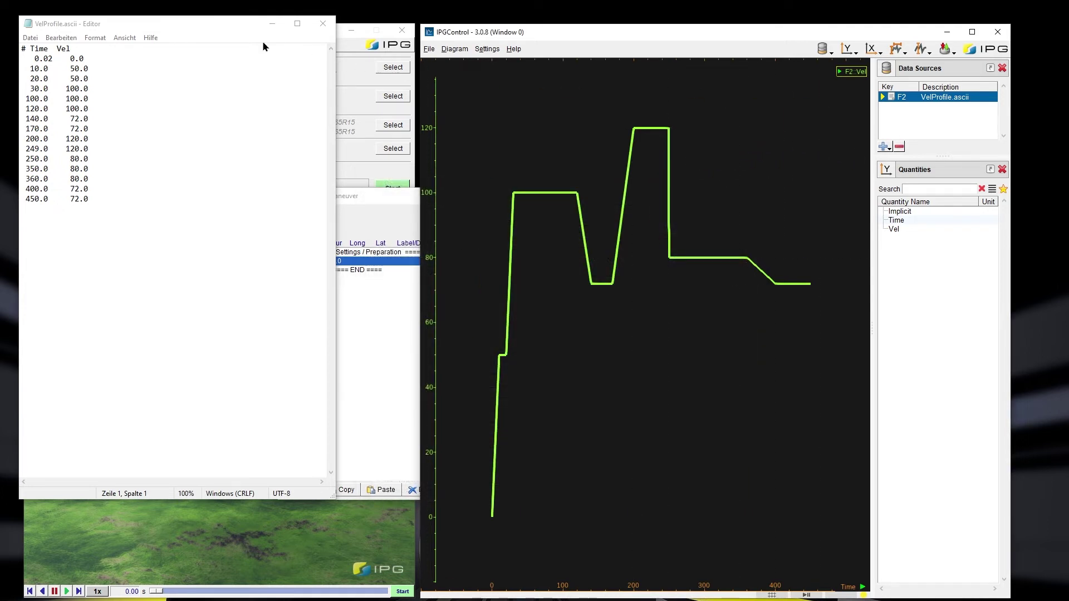
pyautogui.click(272, 24)
pyautogui.click(63, 45)
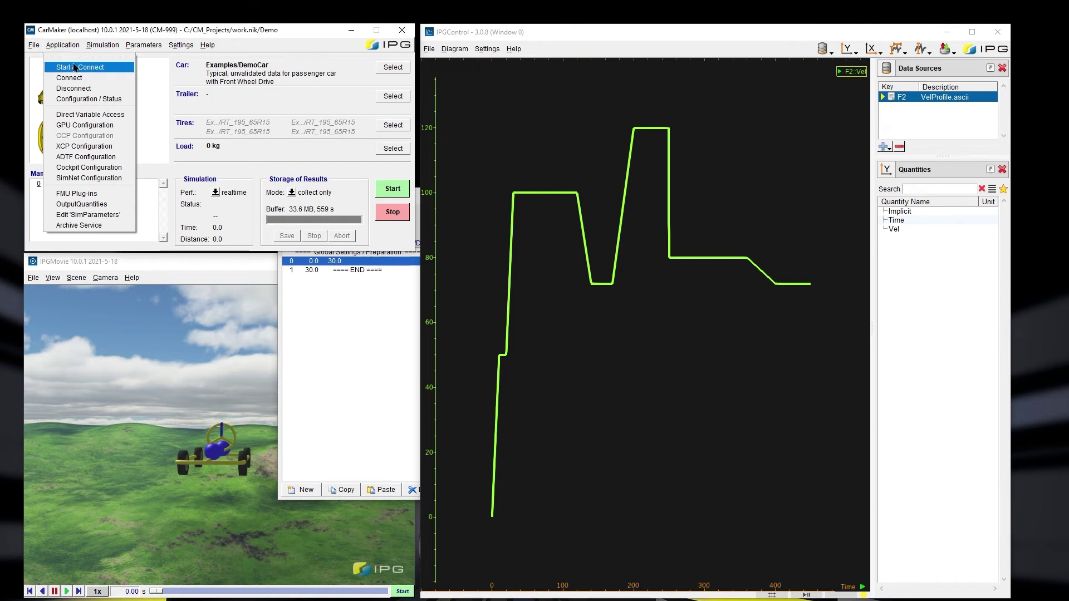
pyautogui.click(69, 66)
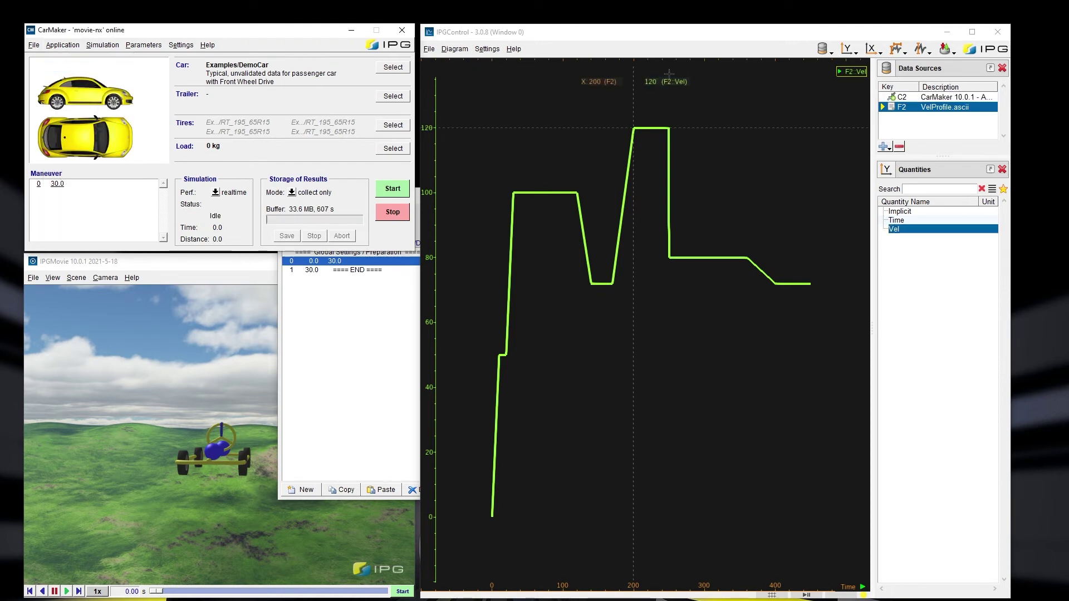
# Step: Search the CarMaker quantities for car.v and add Car.v to the diagram
pyautogui.click(922, 191)
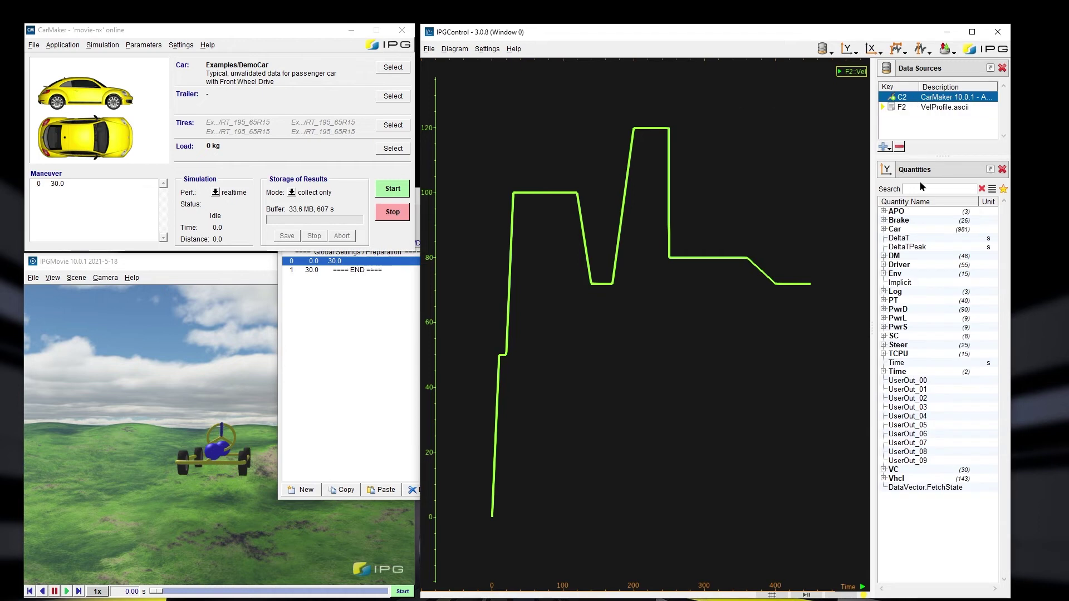
pyautogui.write('car.v')
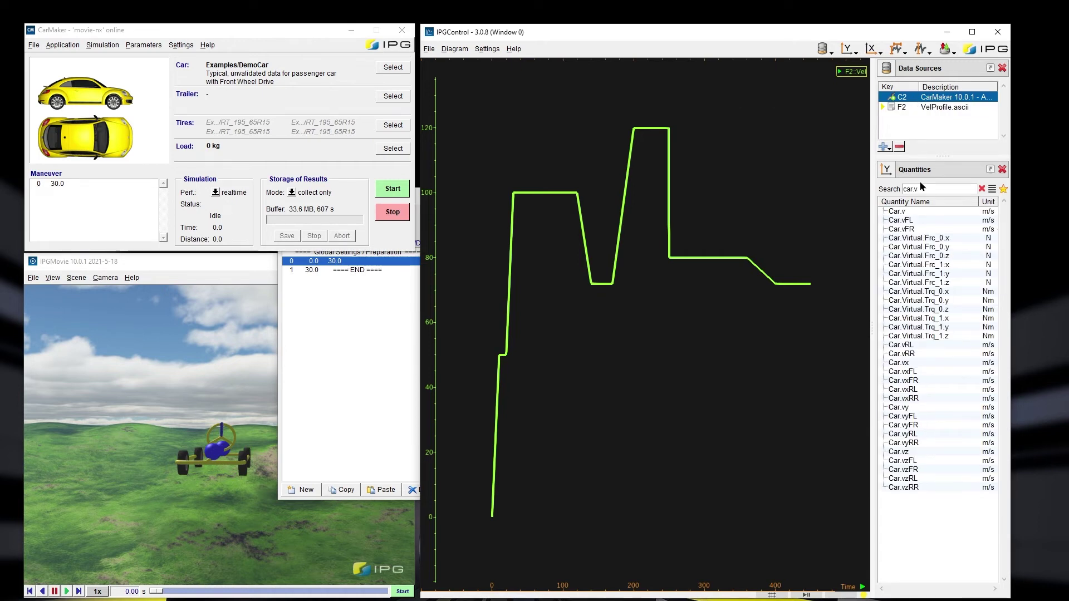
pyautogui.doubleClick(897, 212)
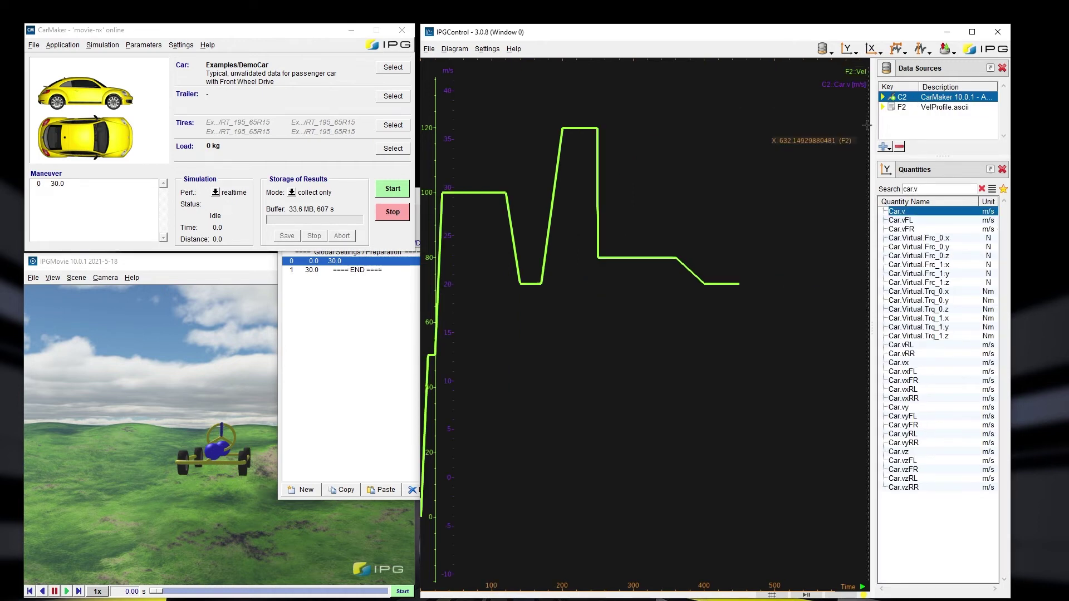
# Step: Change the unit of the Car.v quantity in the diagram to km/h
pyautogui.rightClick(852, 89)
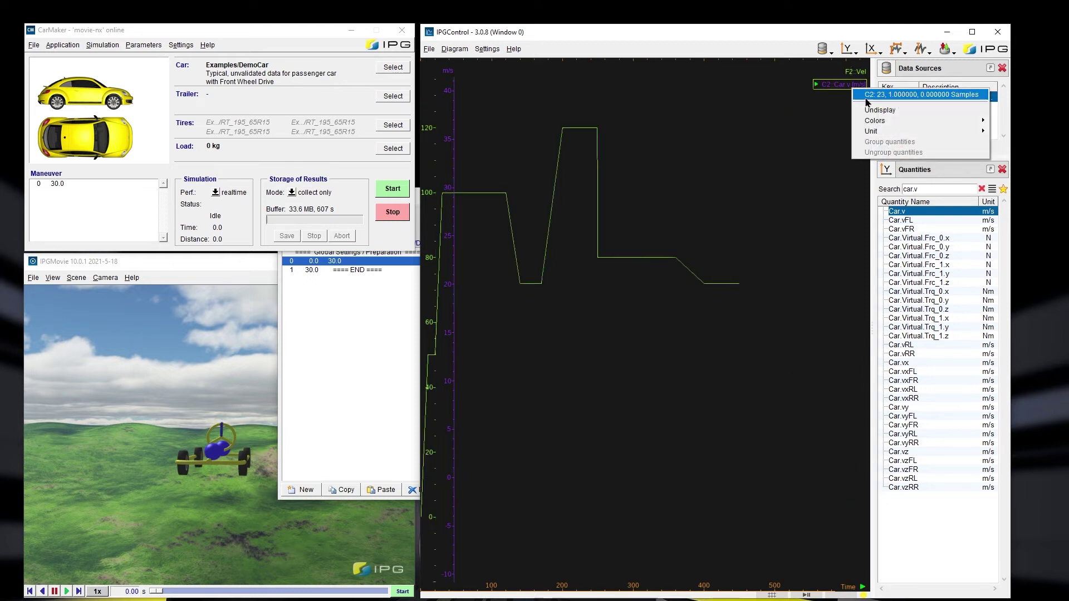
pyautogui.moveTo(881, 133)
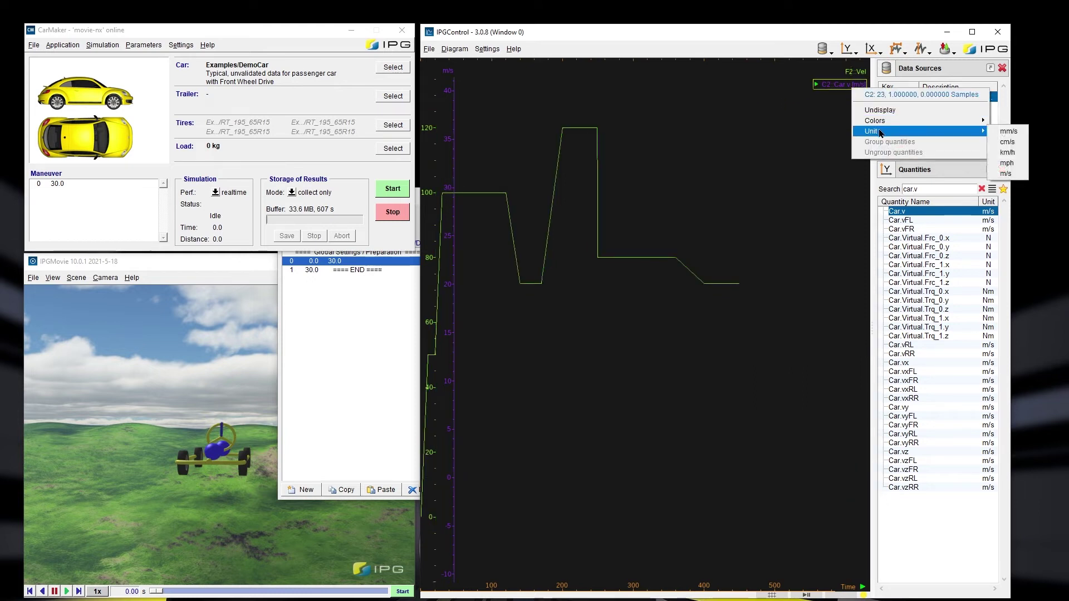
pyautogui.click(1013, 152)
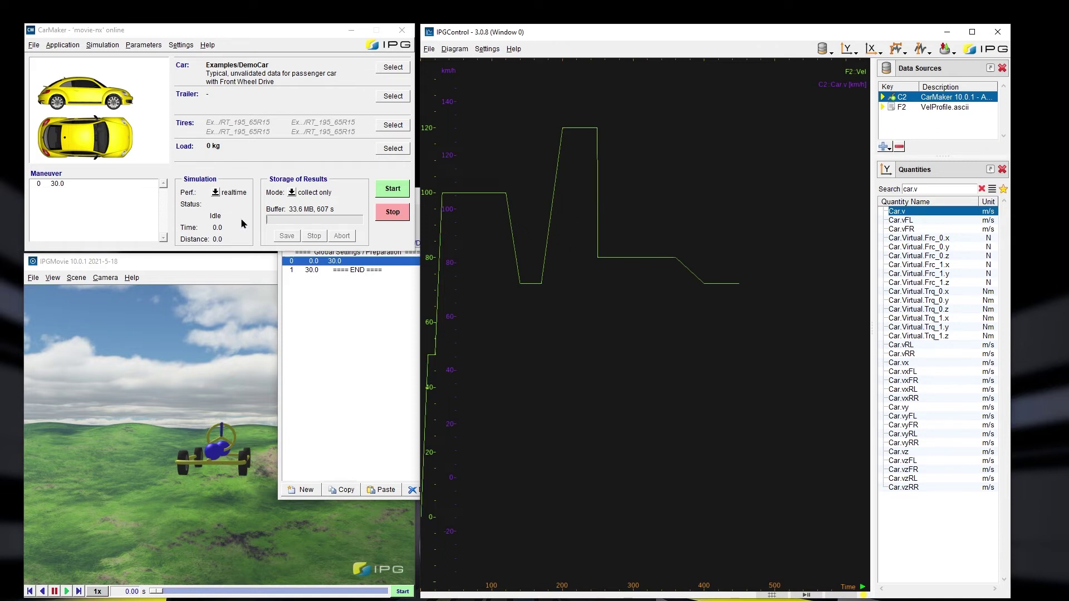
# Step: Run the simulation at 5× RT, shift the diagram to show the curve start, and raise the simulation speed to max
pyautogui.click(216, 192)
pyautogui.click(243, 267)
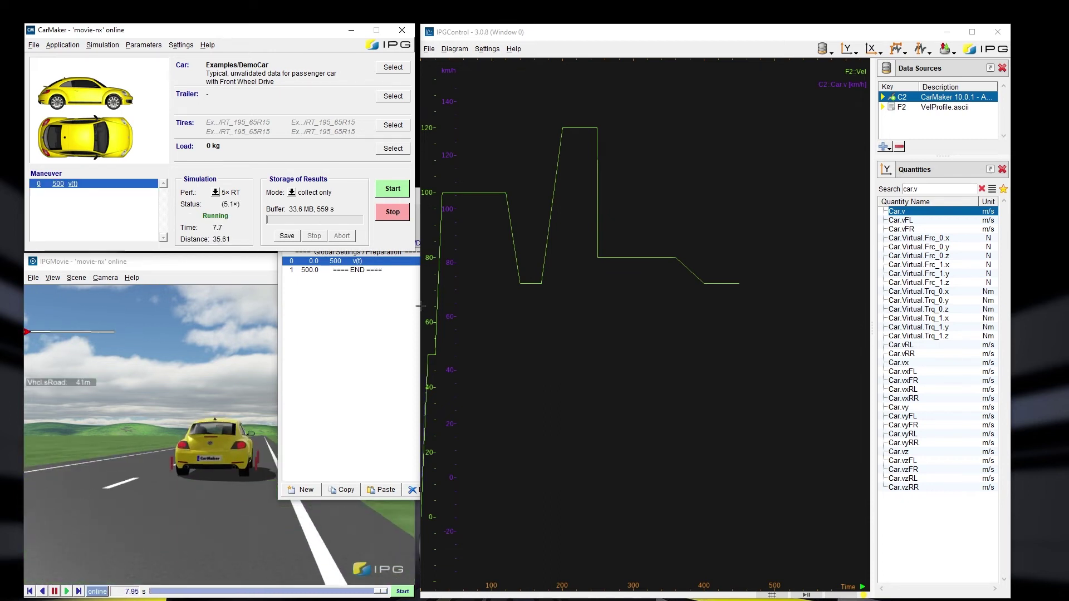
pyautogui.moveTo(531, 346); pyautogui.dragTo(573, 346)
pyautogui.click(220, 192)
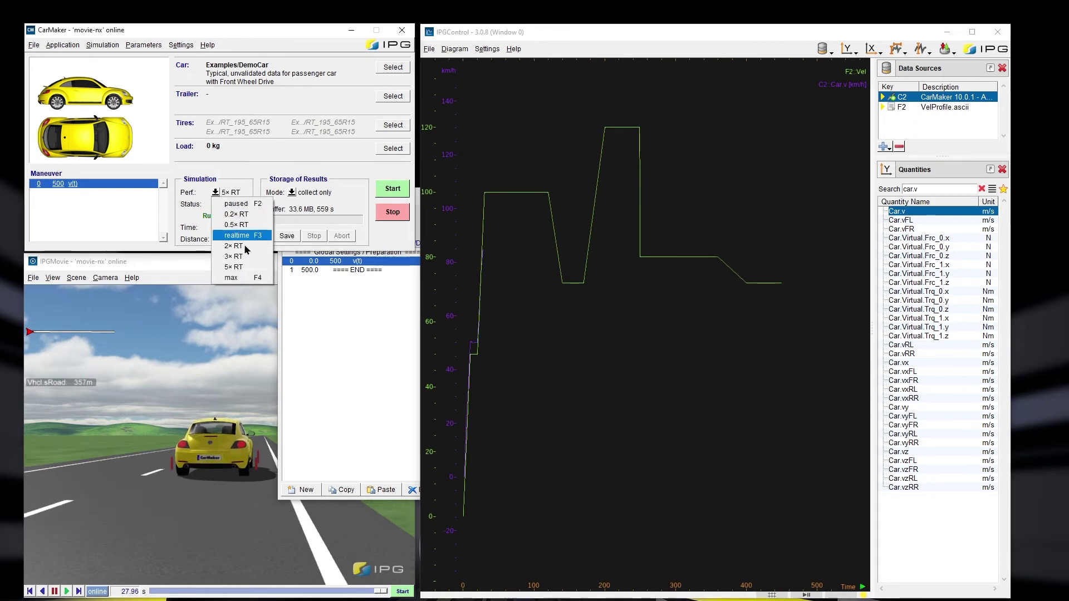
pyautogui.click(249, 282)
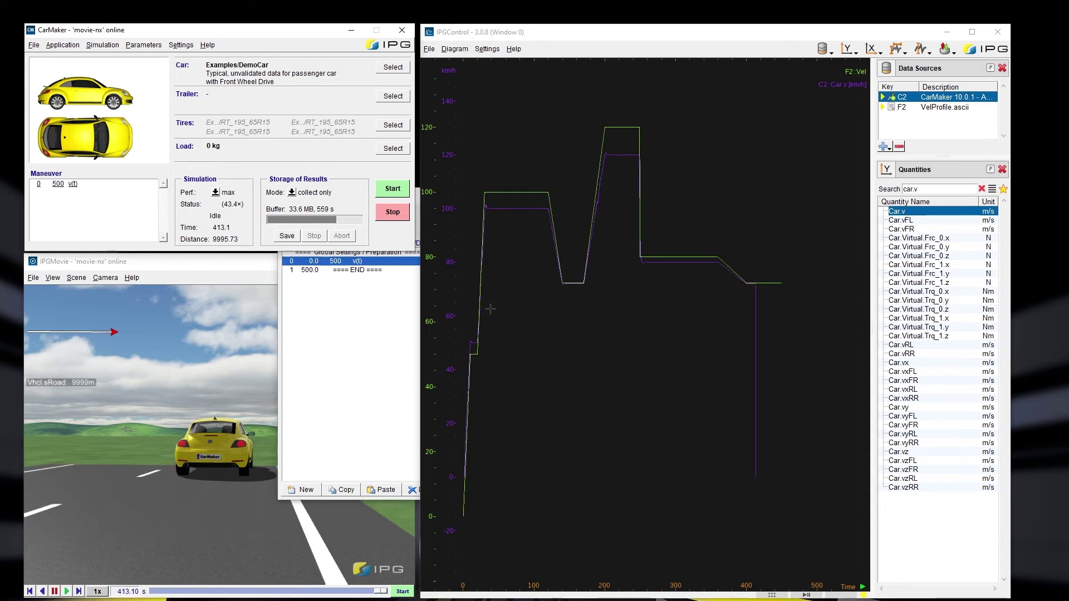
# Step: Maximize the IPGControl window, fit the diagram to the curves, and highlight both the Vel and Car.v curves for comparison
pyautogui.click(972, 31)
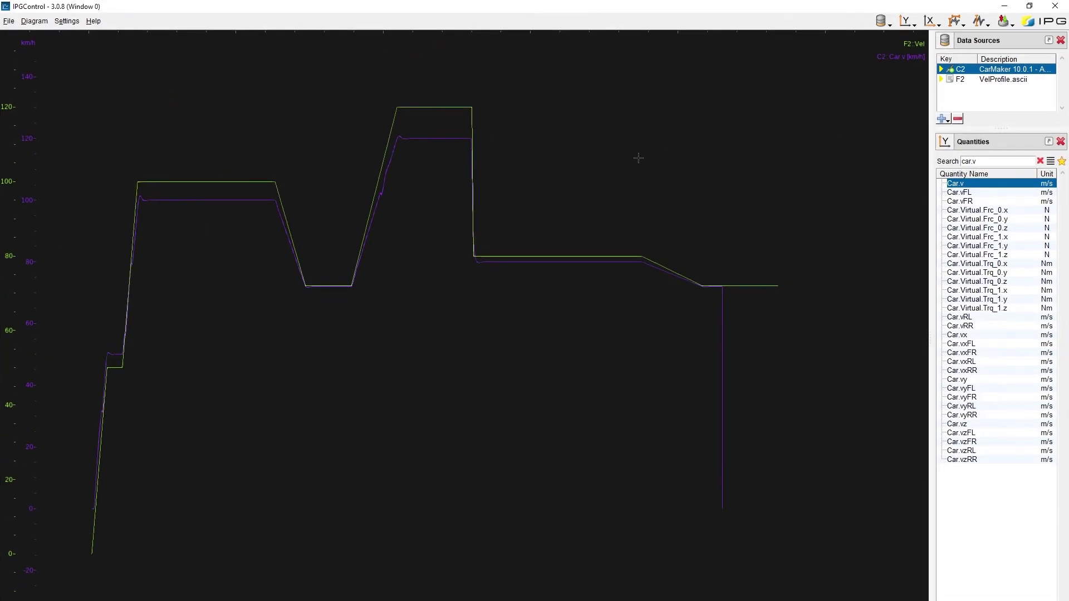
pyautogui.rightClick(619, 161)
pyautogui.click(620, 163)
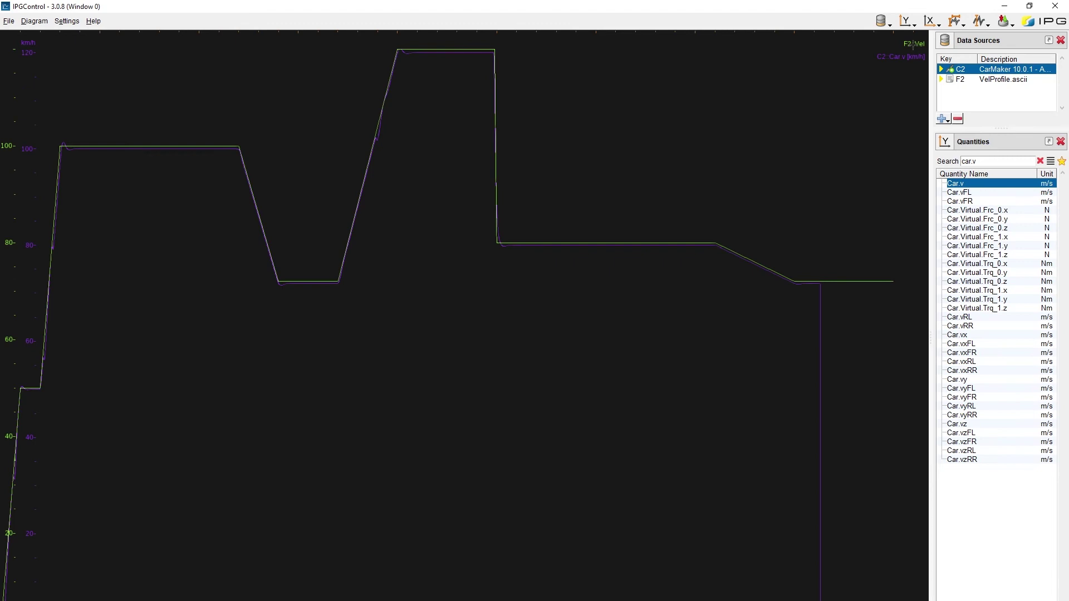
pyautogui.click(914, 43)
pyautogui.click(898, 57)
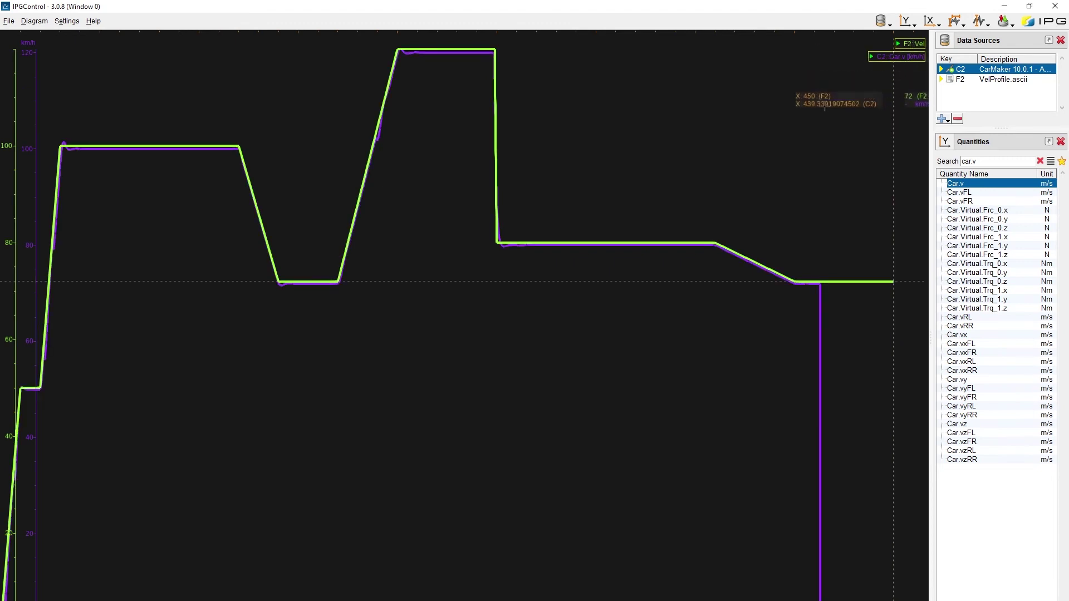
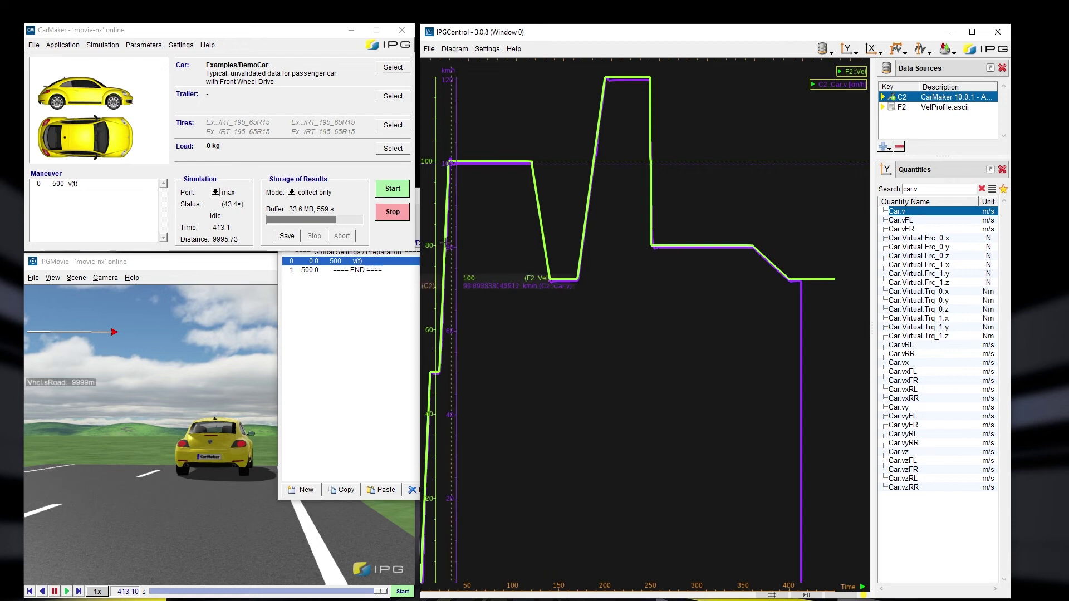
# Step: Load the product example test run Examples/Powertrain/DrivingCycles/EU/NEDC in CarMaker
pyautogui.click(32, 49)
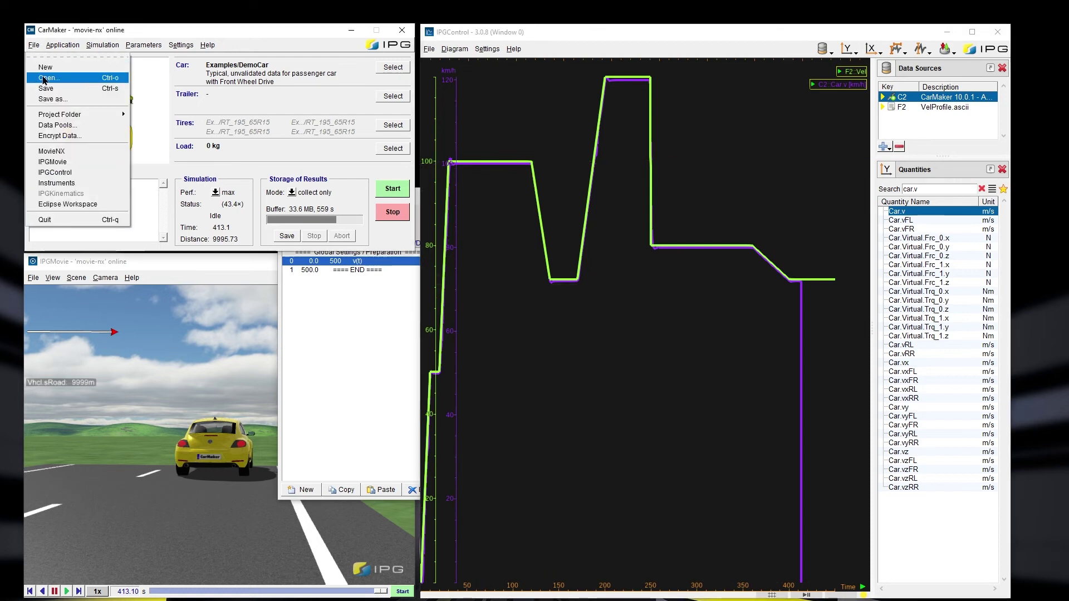
pyautogui.click(45, 78)
pyautogui.click(508, 371)
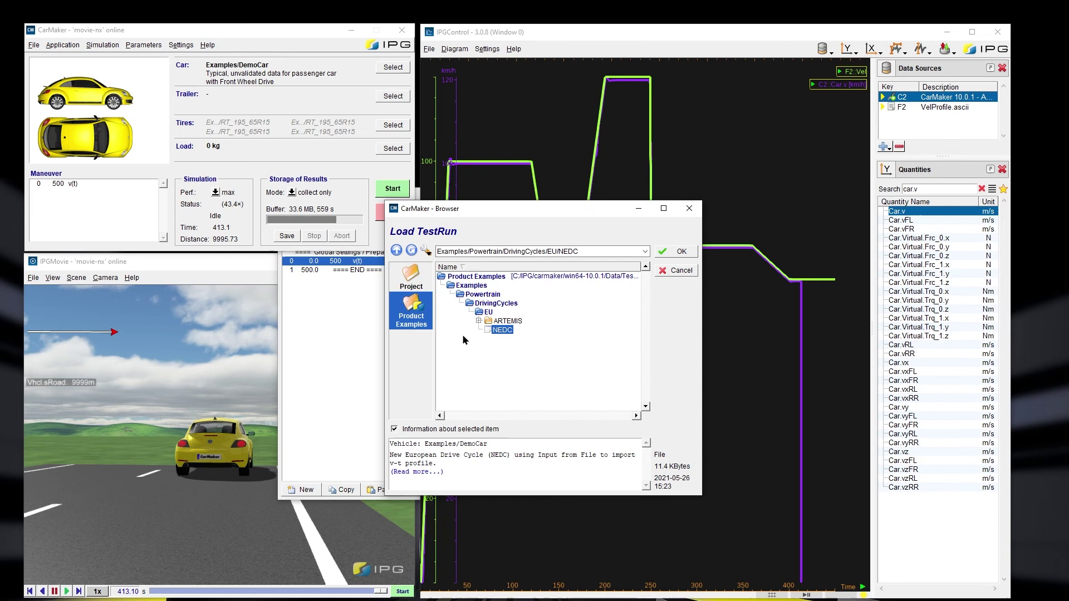
pyautogui.doubleClick(506, 331)
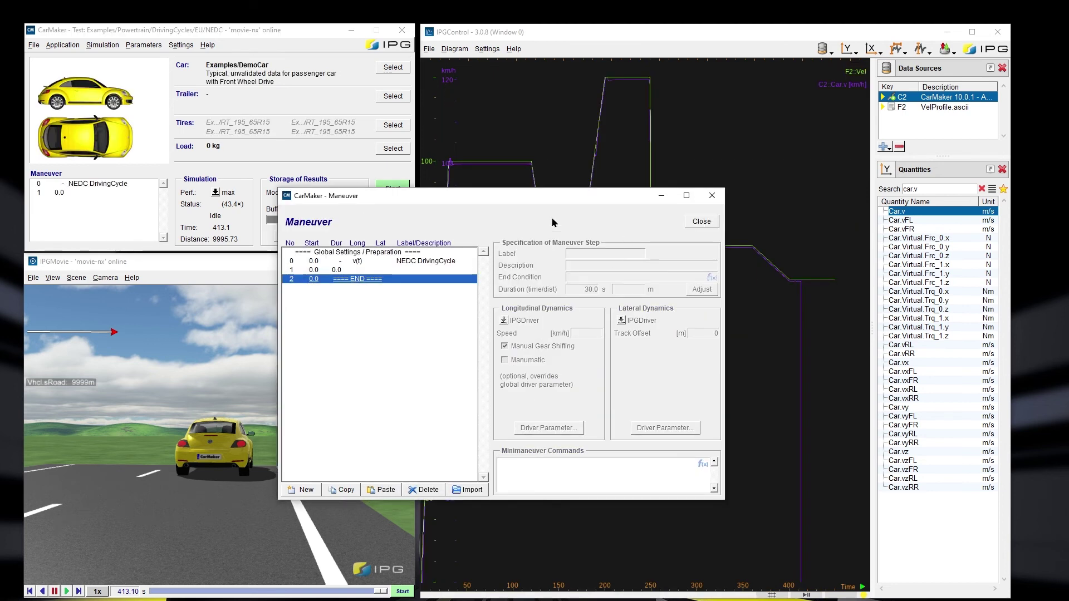
# Step: Open the input file configuration of the NEDC DrivingCycle maneuver step and select the input file path
pyautogui.click(377, 261)
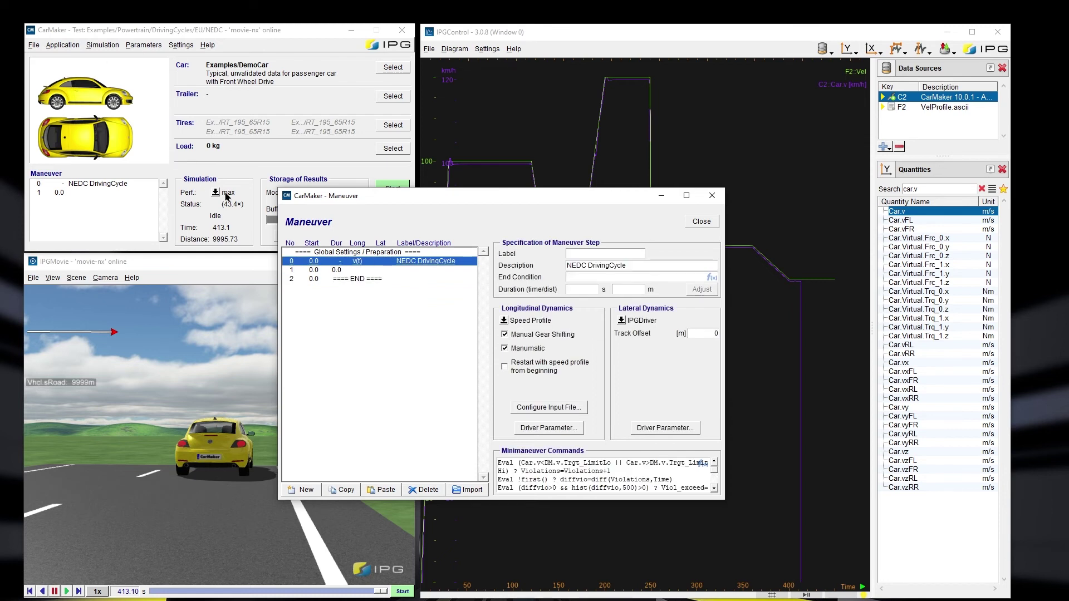
pyautogui.click(549, 407)
pyautogui.moveTo(647, 225); pyautogui.dragTo(526, 226)
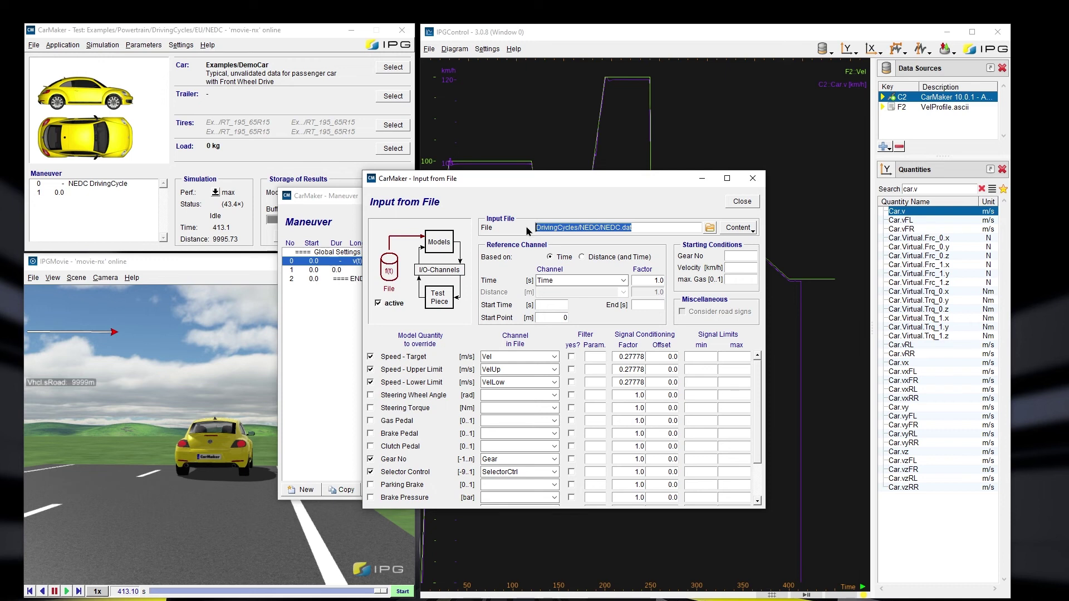
# Step: Open the NEDC.dat content, examine its time, velocity, velocity limit, Gear and SelectorCtrl columns, and minimize the text file
pyautogui.click(739, 227)
pyautogui.click(741, 242)
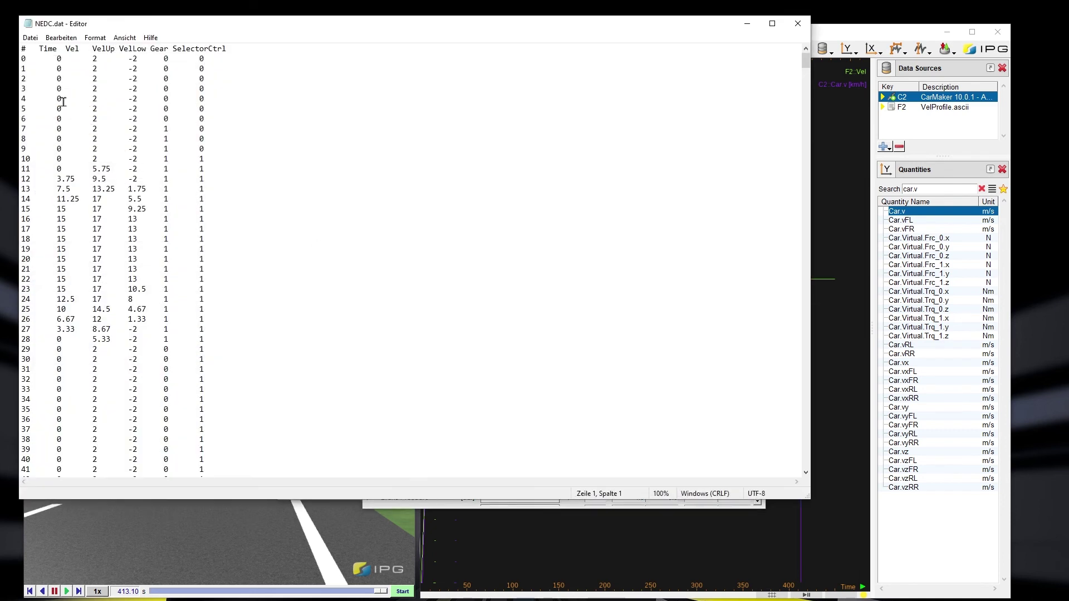
pyautogui.doubleClick(52, 50)
pyautogui.moveTo(68, 52); pyautogui.dragTo(94, 55)
pyautogui.doubleClick(159, 49)
pyautogui.doubleClick(201, 49)
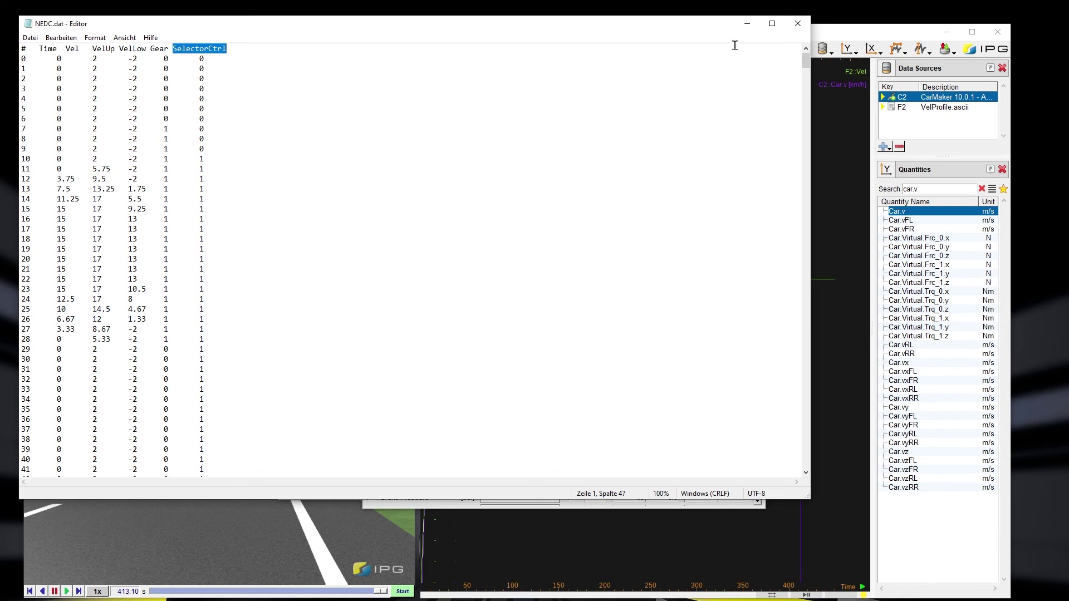
pyautogui.click(747, 26)
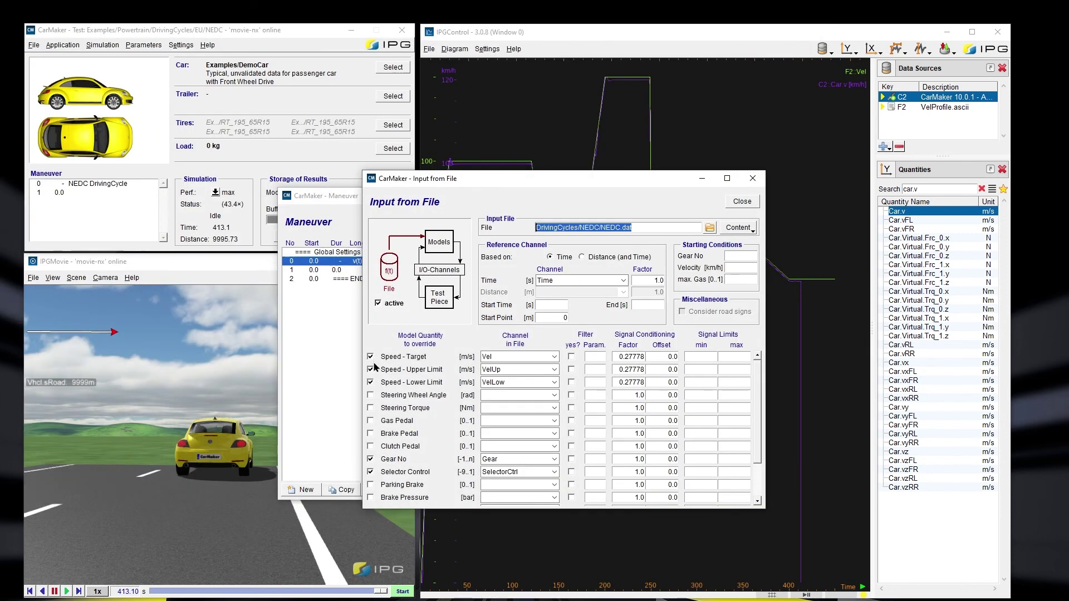
# Step: Simulate the NEDC driving cycle with the IPGMovie view in front and return to the Input from File dialog
pyautogui.click(277, 170)
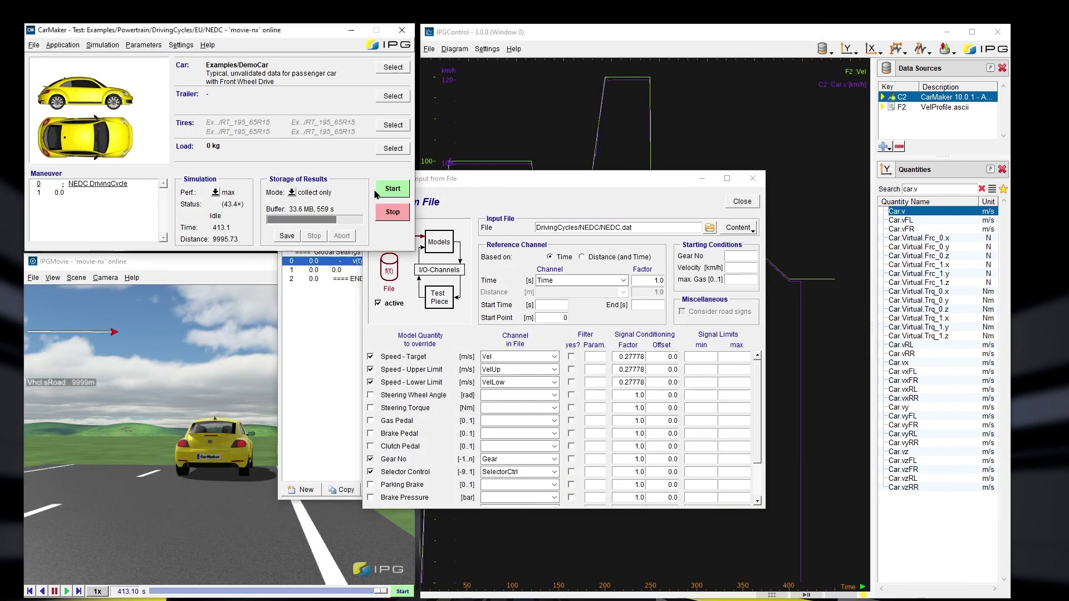
pyautogui.click(392, 189)
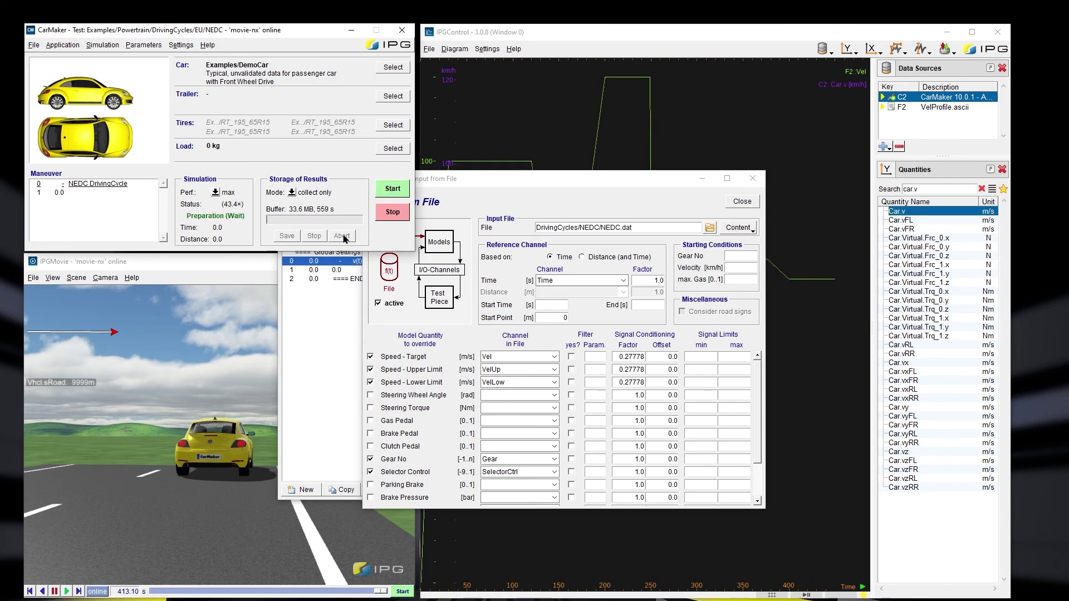
pyautogui.click(236, 271)
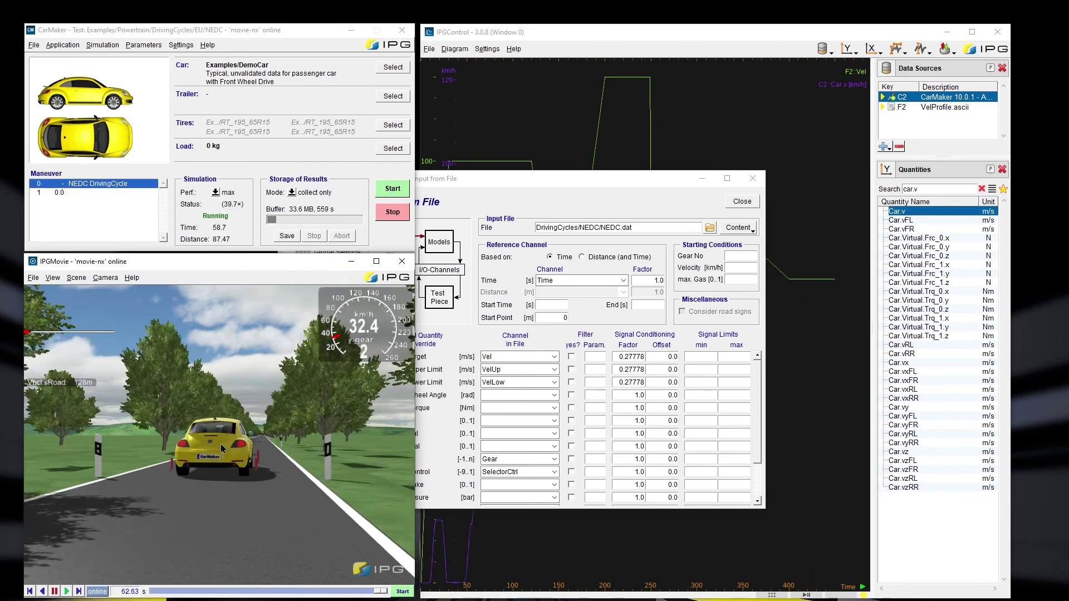
pyautogui.moveTo(641, 227); pyautogui.dragTo(535, 228)
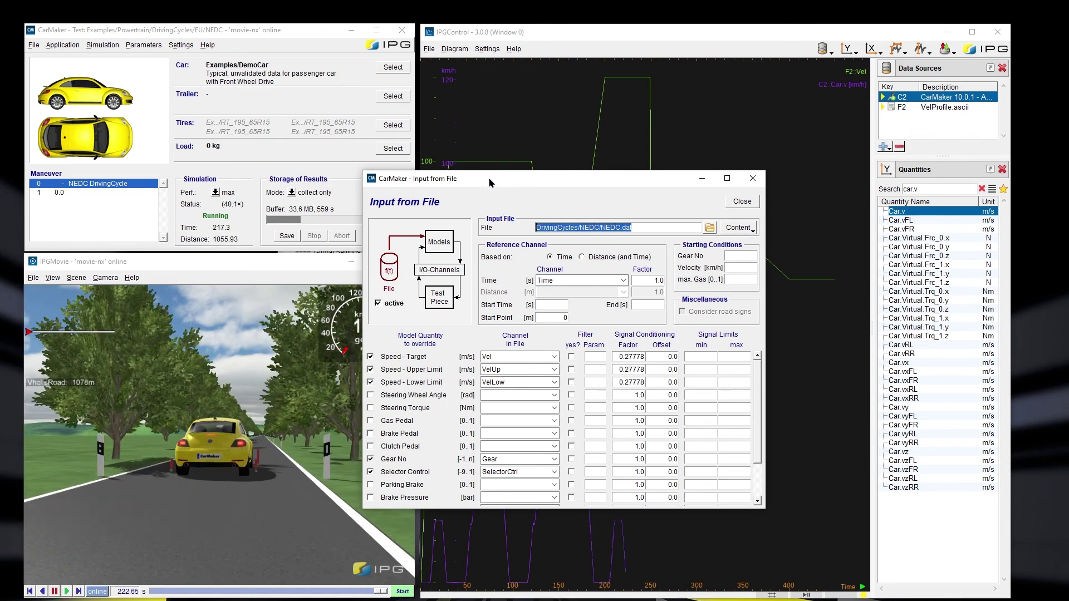
pyautogui.moveTo(491, 183); pyautogui.dragTo(547, 192)
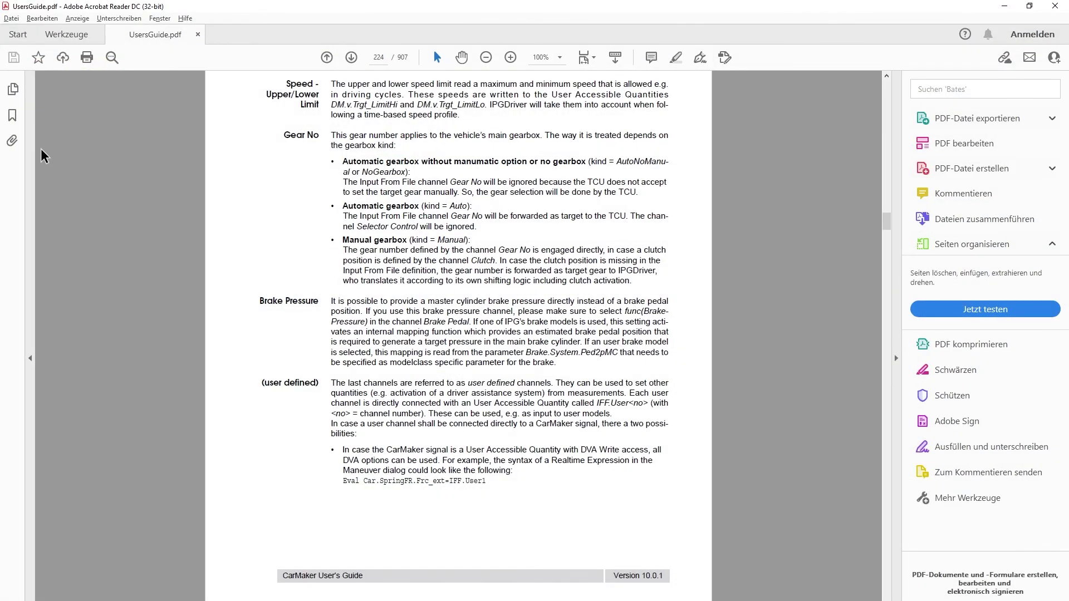
# Step: In UsersGuide.pdf in Acrobat Reader, open section 6.9 and read its overview and the measurement file syntax in 6.9.2
pyautogui.click(12, 116)
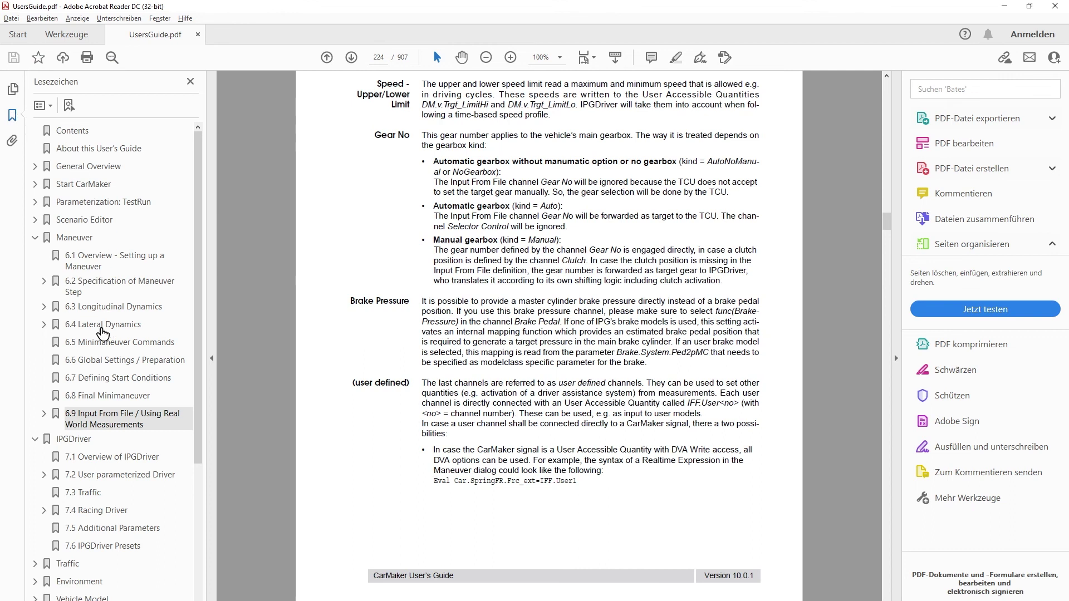
pyautogui.click(94, 423)
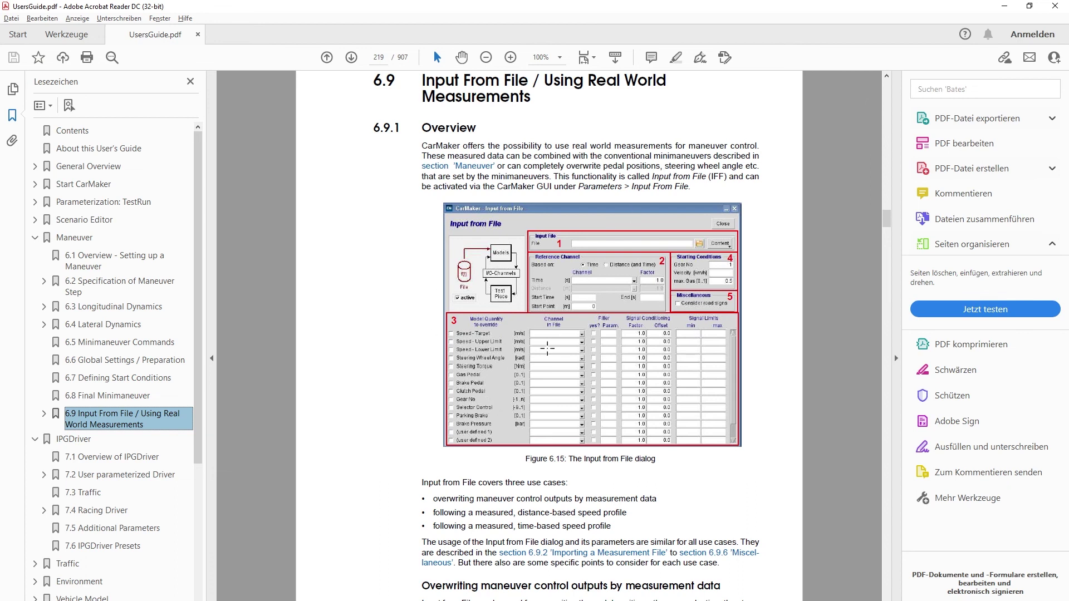
pyautogui.scroll(-5, 636, 369)
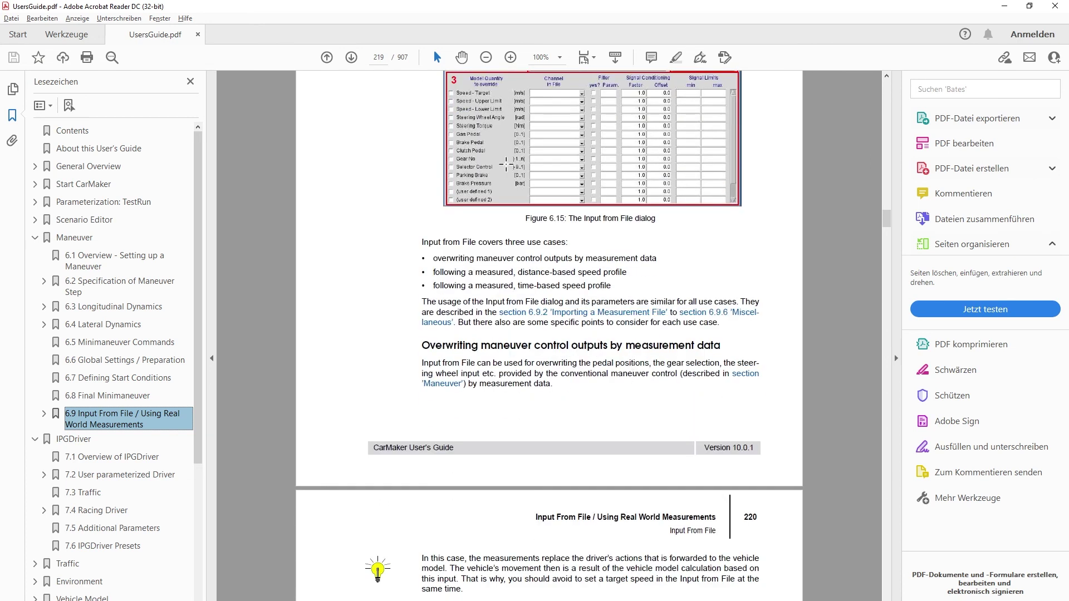
pyautogui.scroll(-19, 515, 448)
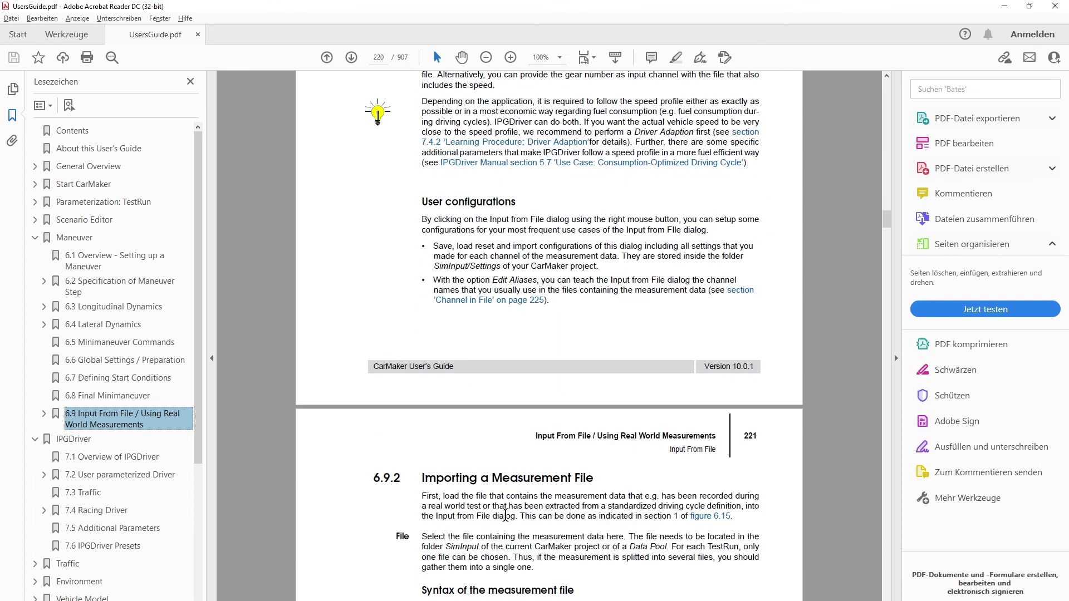
pyautogui.scroll(-2, 505, 518)
pyautogui.scroll(1, 435, 192)
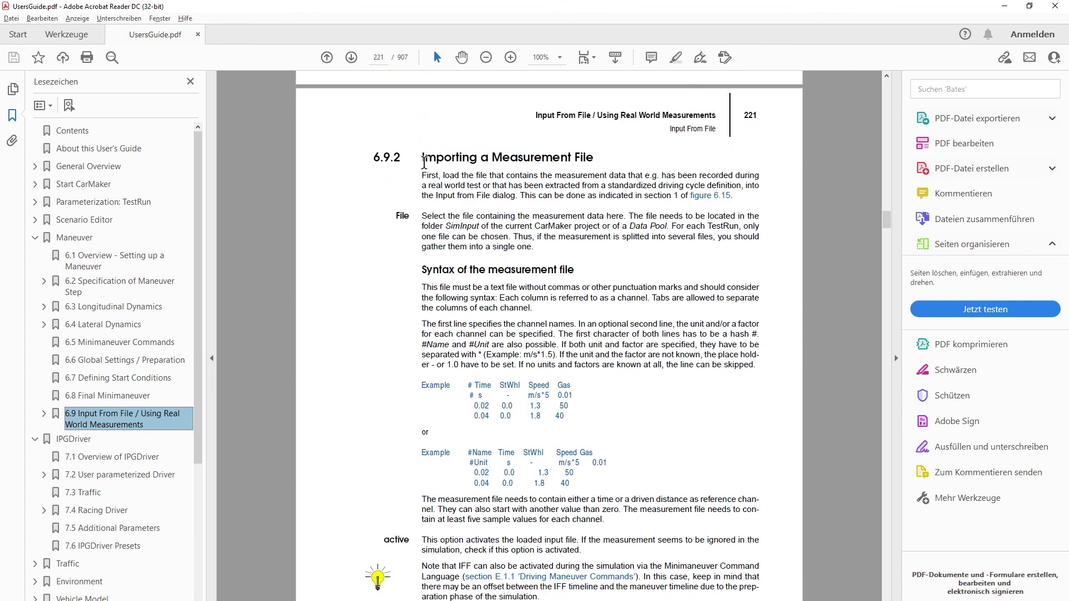
pyautogui.moveTo(421, 157); pyautogui.dragTo(650, 176)
pyautogui.click(630, 471)
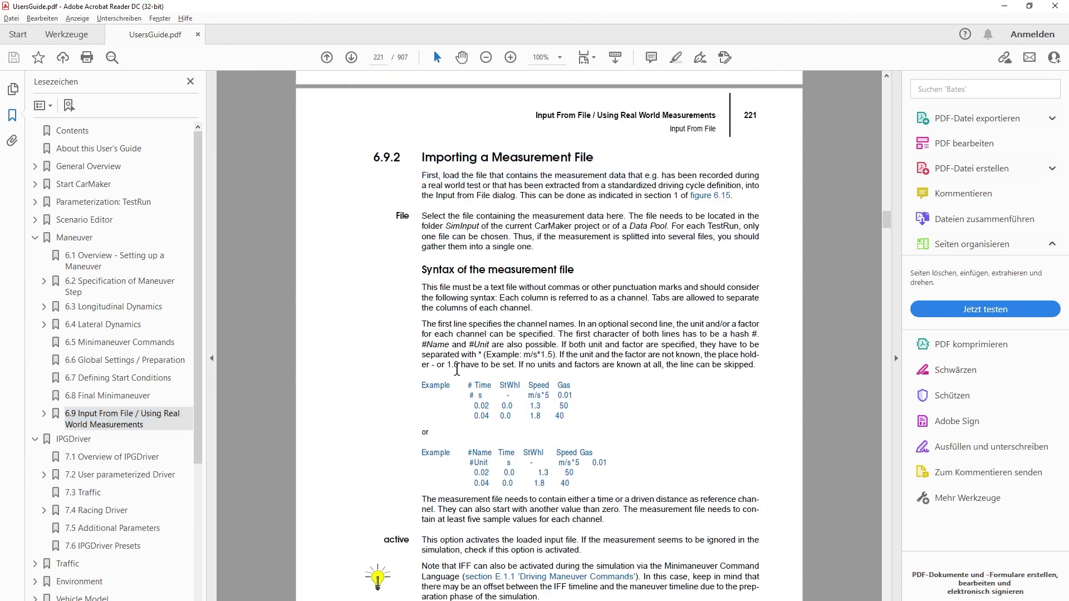
# Step: Read section 6.9.3 on the reference channel and examine figure 6.17 on time vector handling
pyautogui.scroll(-3, 510, 469)
pyautogui.scroll(-9, 510, 470)
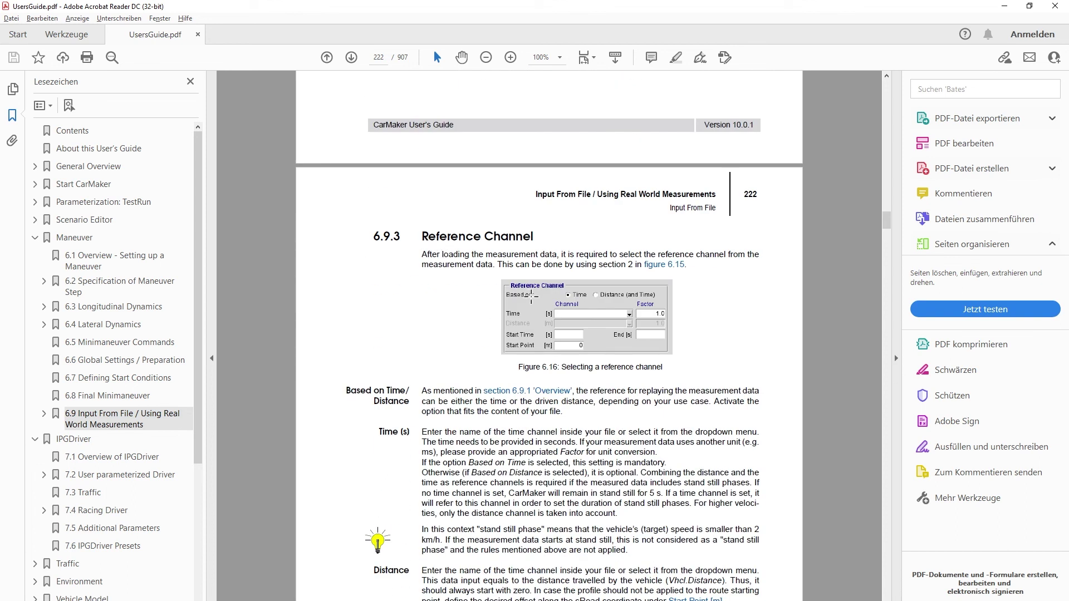
pyautogui.scroll(-1, 525, 332)
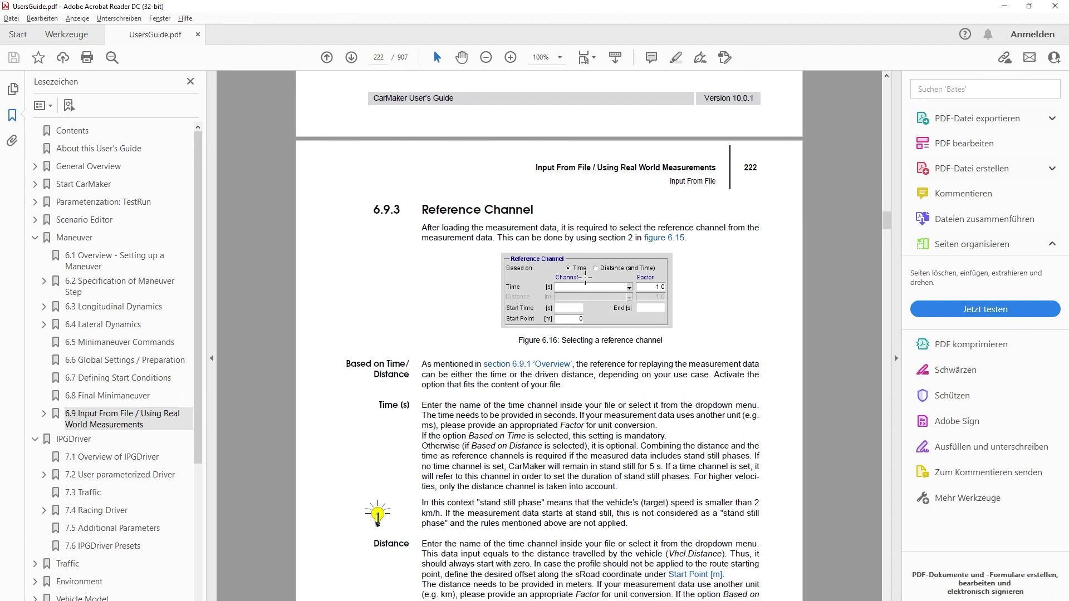
pyautogui.scroll(-20, 574, 364)
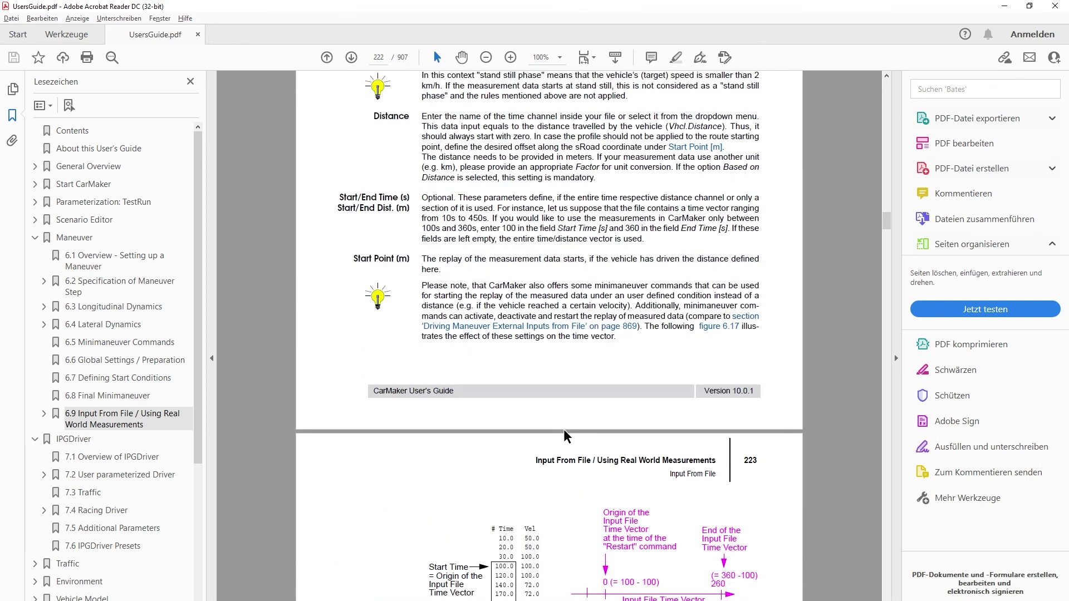
pyautogui.scroll(-5, 566, 439)
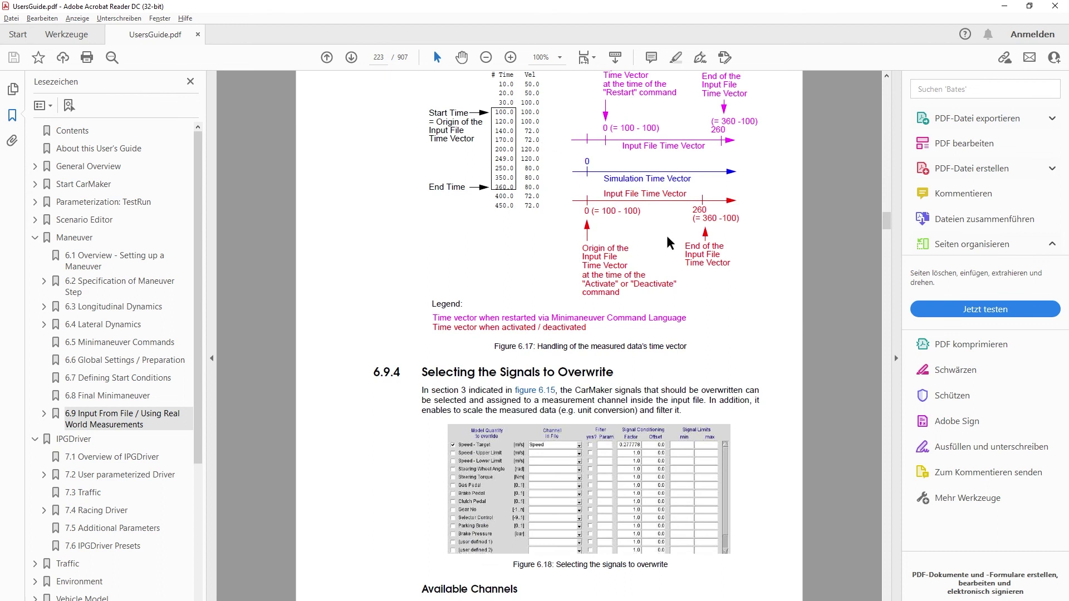
pyautogui.scroll(2, 580, 346)
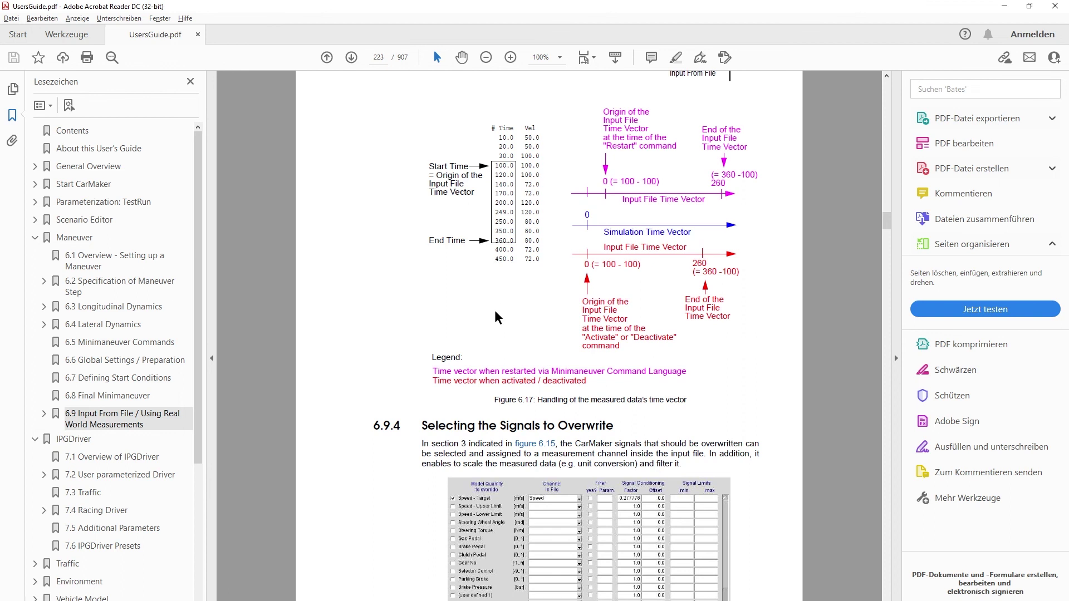
# Step: Review section 6.9.4 on signals to overwrite, including the available channels, channel settings and default alias table
pyautogui.scroll(-4, 500, 345)
pyautogui.scroll(-11, 501, 367)
pyautogui.scroll(7, 501, 368)
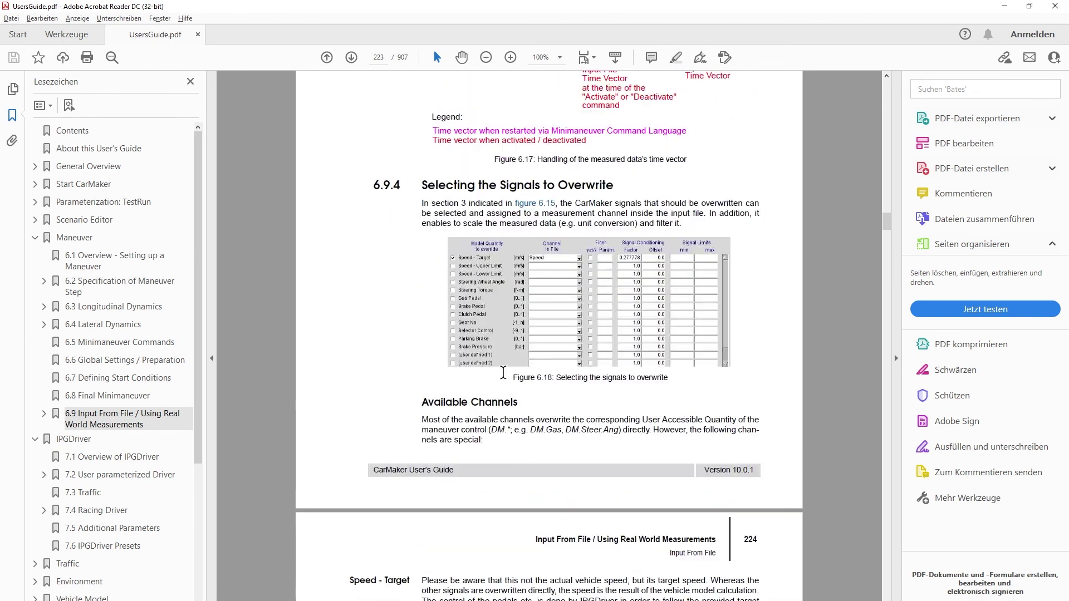
pyautogui.scroll(-10, 699, 316)
pyautogui.scroll(-20, 699, 316)
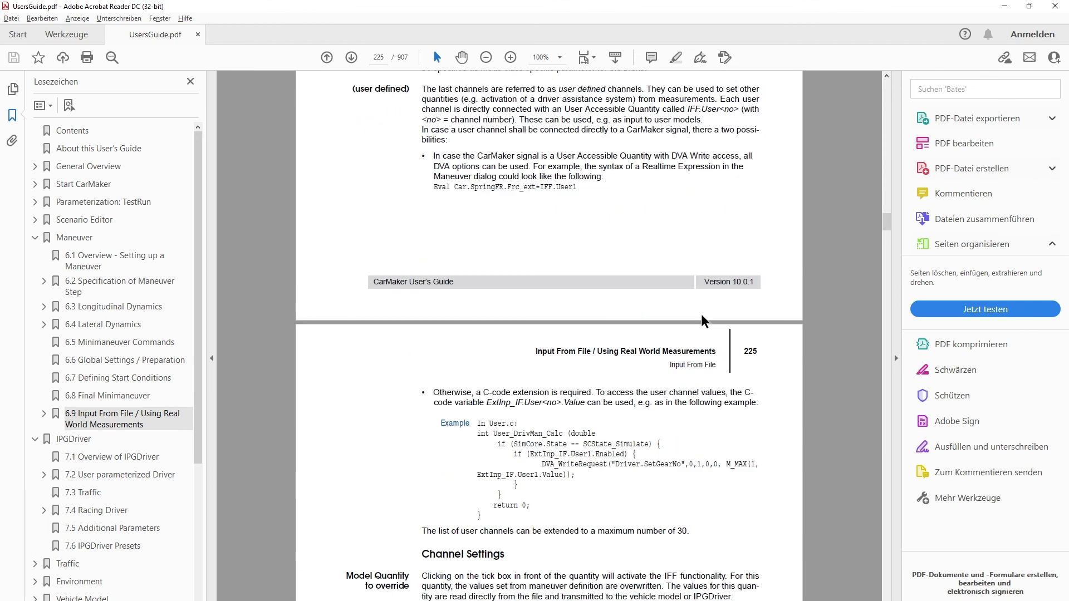
pyautogui.scroll(-6, 703, 315)
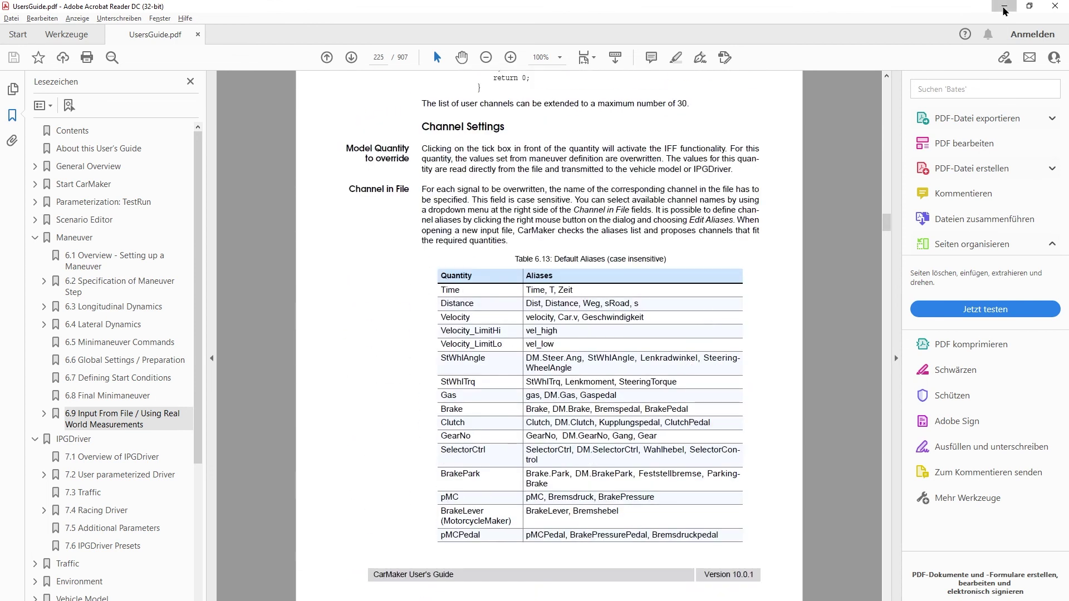